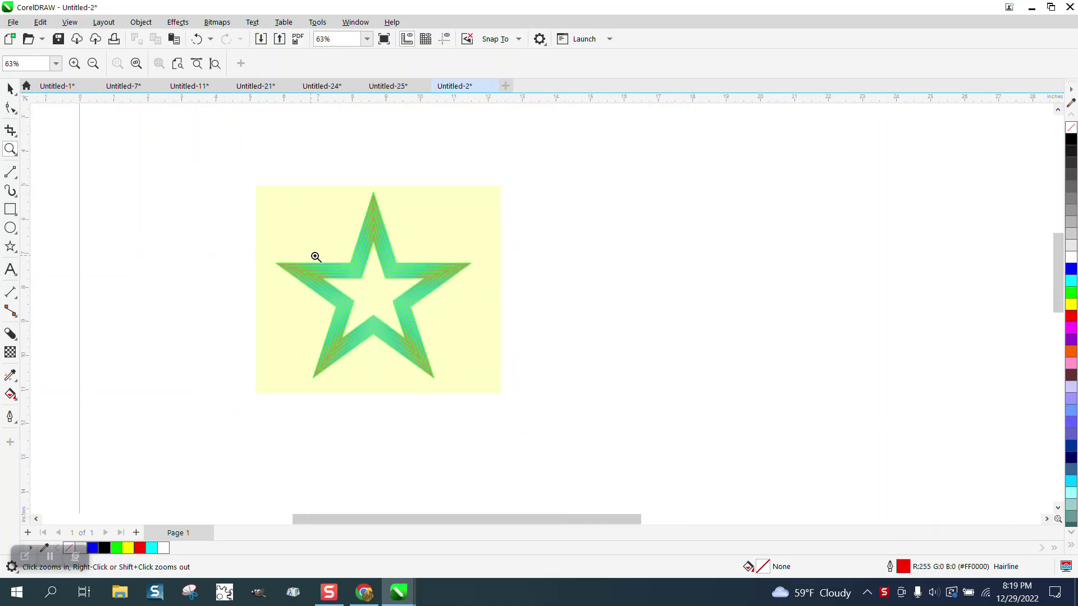
- Draw a five-pointed star about 10 inches wide and 9.5 inches high, and centre it on the page
{"action": "left_click_drag", "start_coordinate": [369, 201], "coordinate": [411, 235]}
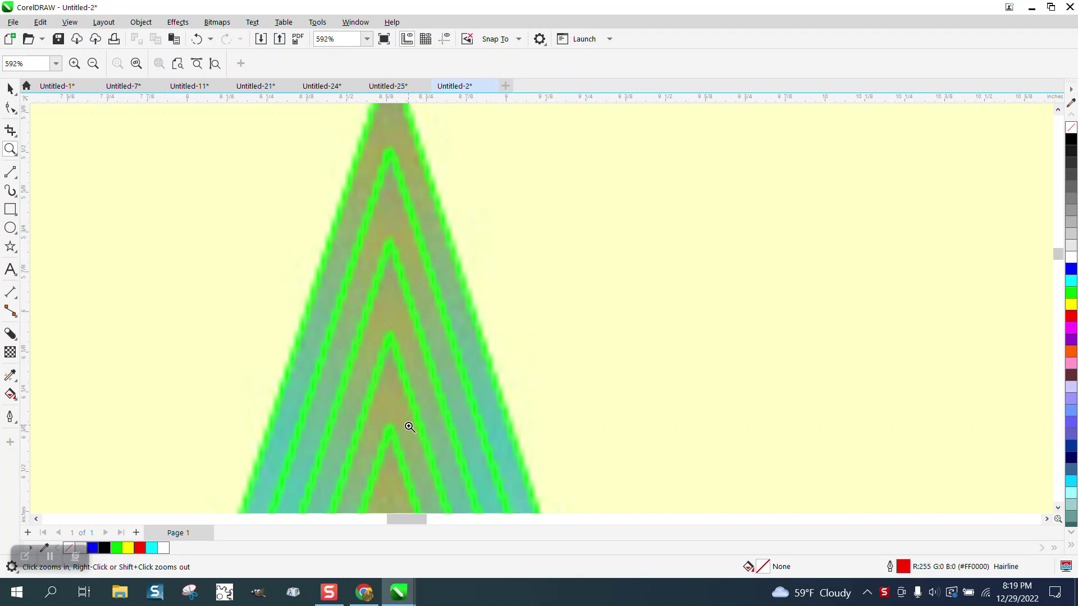
{"action": "scroll", "coordinate": [381, 359], "scroll_direction": "down", "scroll_amount": 3}
{"action": "scroll", "coordinate": [310, 251], "scroll_direction": "down", "scroll_amount": 1}
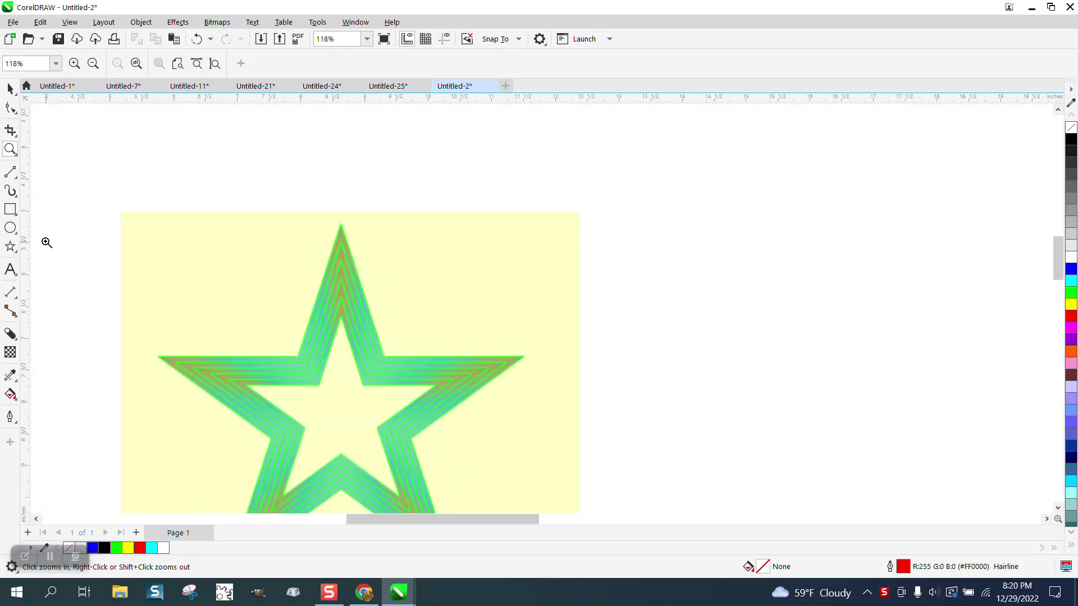
{"action": "left_click", "coordinate": [10, 246]}
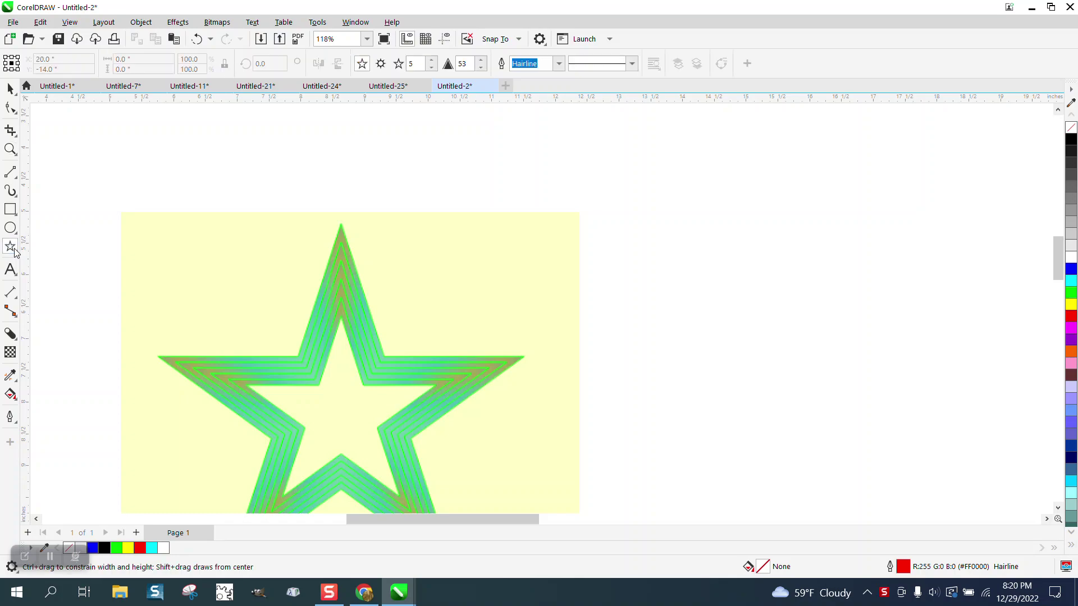
{"action": "scroll", "coordinate": [730, 235], "scroll_direction": "down", "scroll_amount": 3}
{"action": "scroll", "coordinate": [730, 235], "scroll_direction": "down", "scroll_amount": 1}
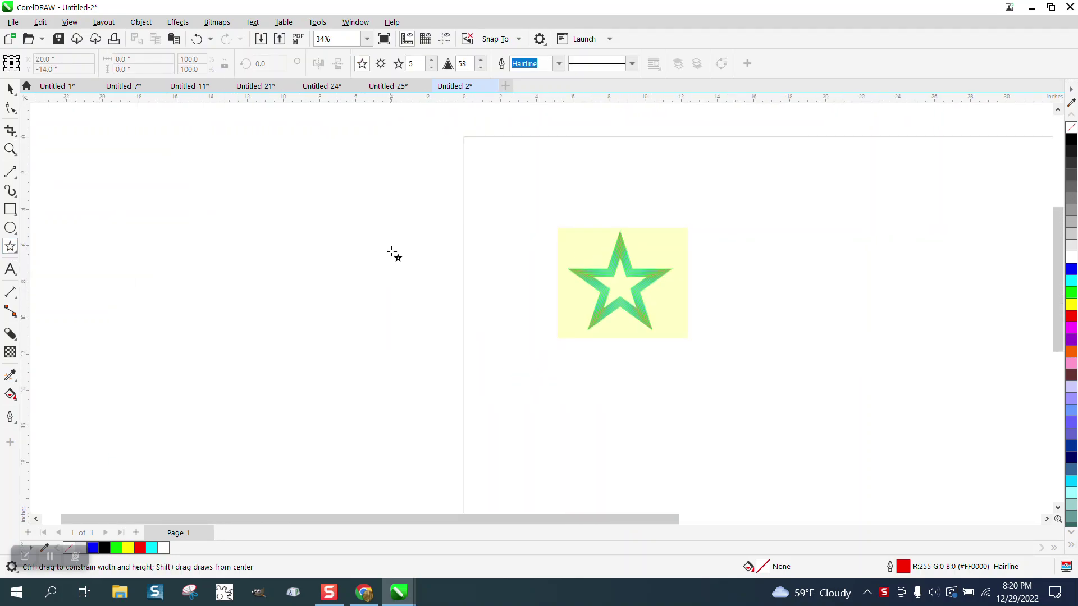
{"action": "left_click_drag", "start_coordinate": [458, 240], "coordinate": [273, 376]}
{"action": "key", "text": "p"}
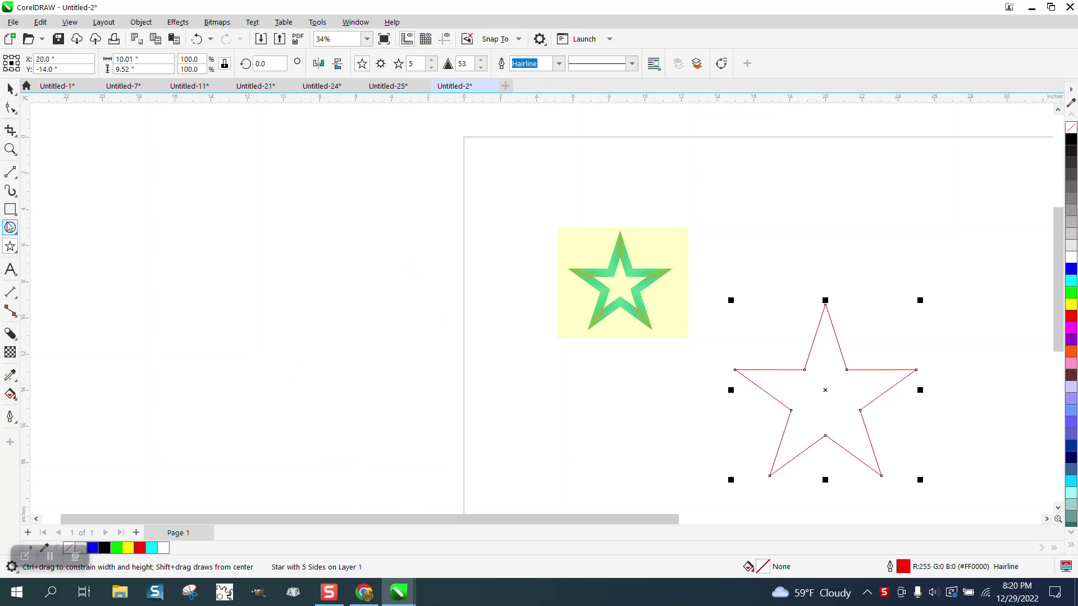
- Try the new star with 6 points and return it to 5
{"action": "left_click", "coordinate": [10, 149]}
{"action": "left_click_drag", "start_coordinate": [714, 262], "coordinate": [975, 506]}
{"action": "left_click", "coordinate": [10, 89]}
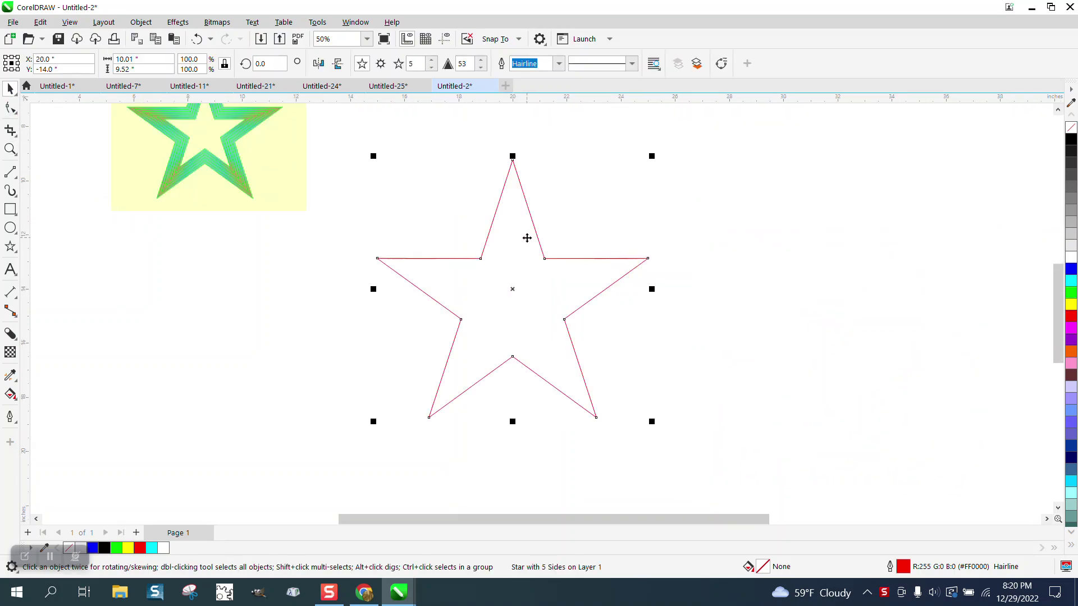
{"action": "left_click", "coordinate": [434, 64]}
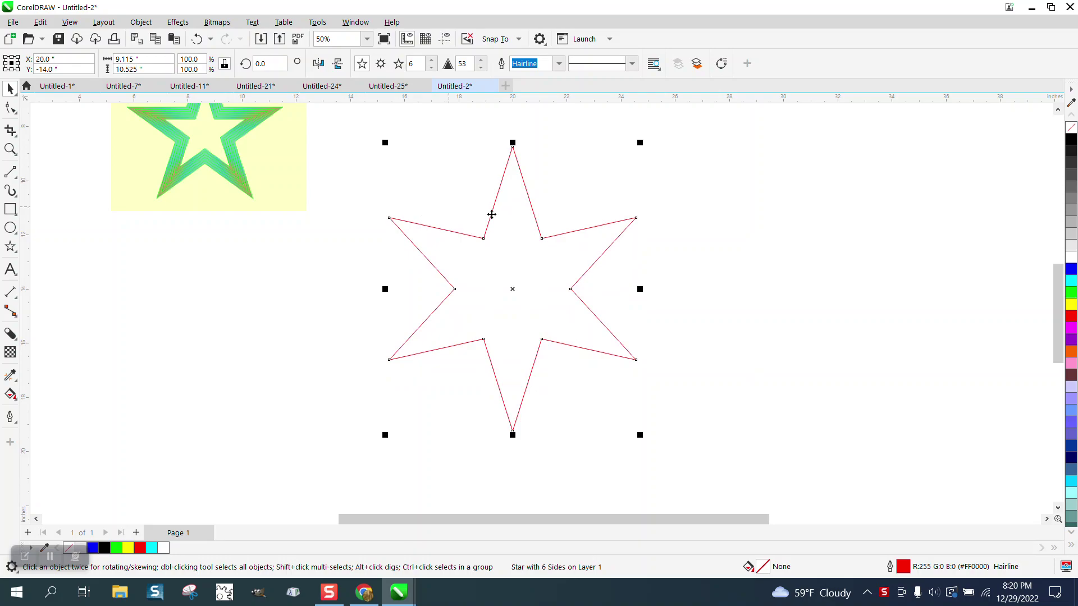
{"action": "left_click", "coordinate": [431, 68]}
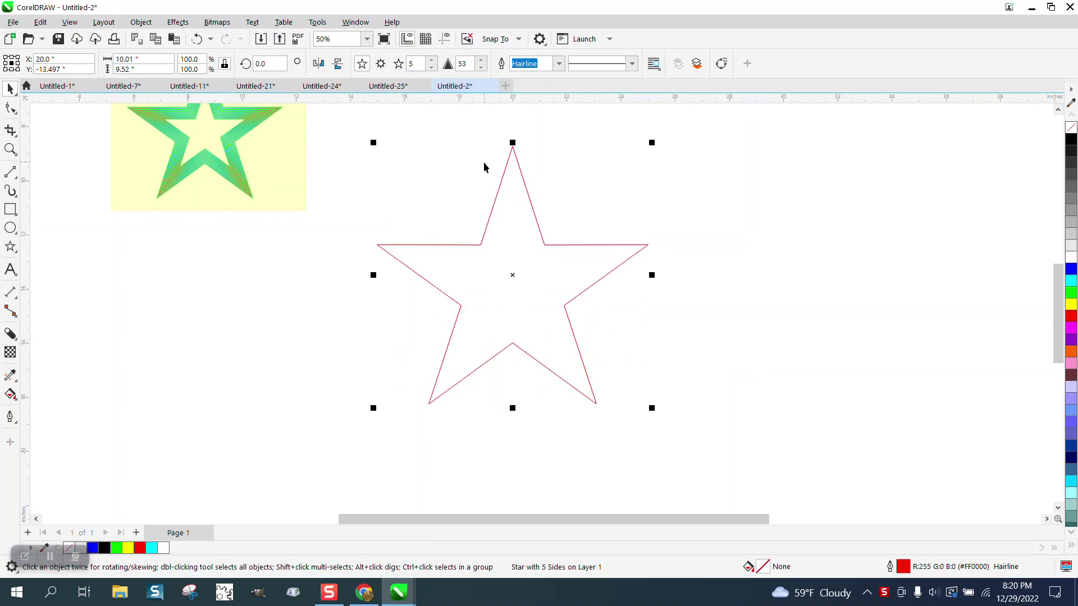
- Apply an outside contour with 5 steps and a 0.25-inch offset to the star, undoing a one-step trial first
{"action": "left_click", "coordinate": [178, 22]}
{"action": "left_click", "coordinate": [194, 323]}
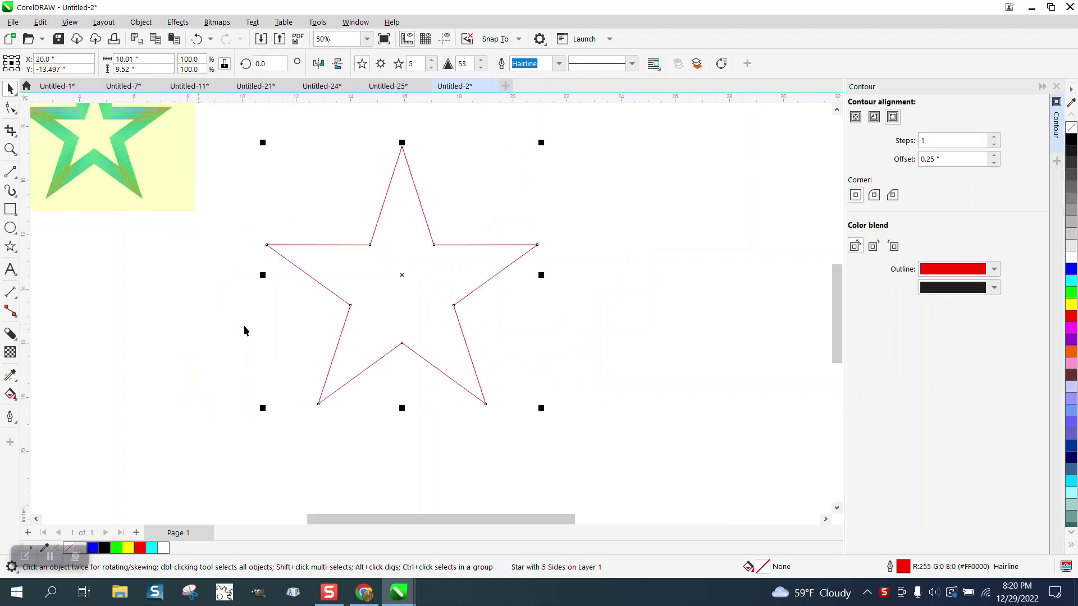
{"action": "left_click", "coordinate": [931, 141]}
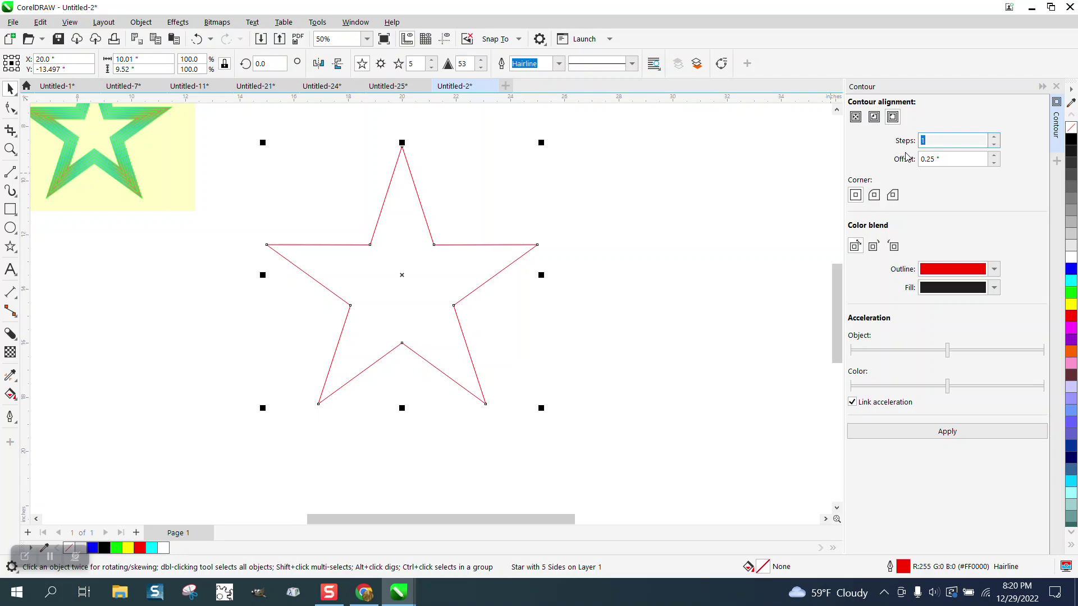
{"action": "left_click", "coordinate": [955, 429]}
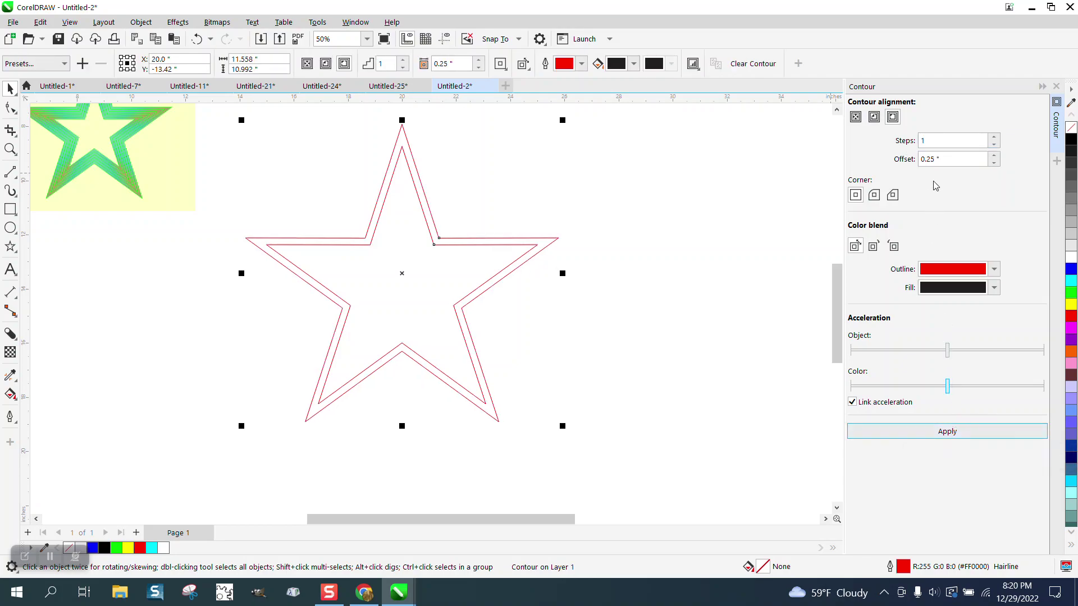
{"action": "left_click", "coordinate": [196, 39]}
{"action": "left_click", "coordinate": [934, 144]}
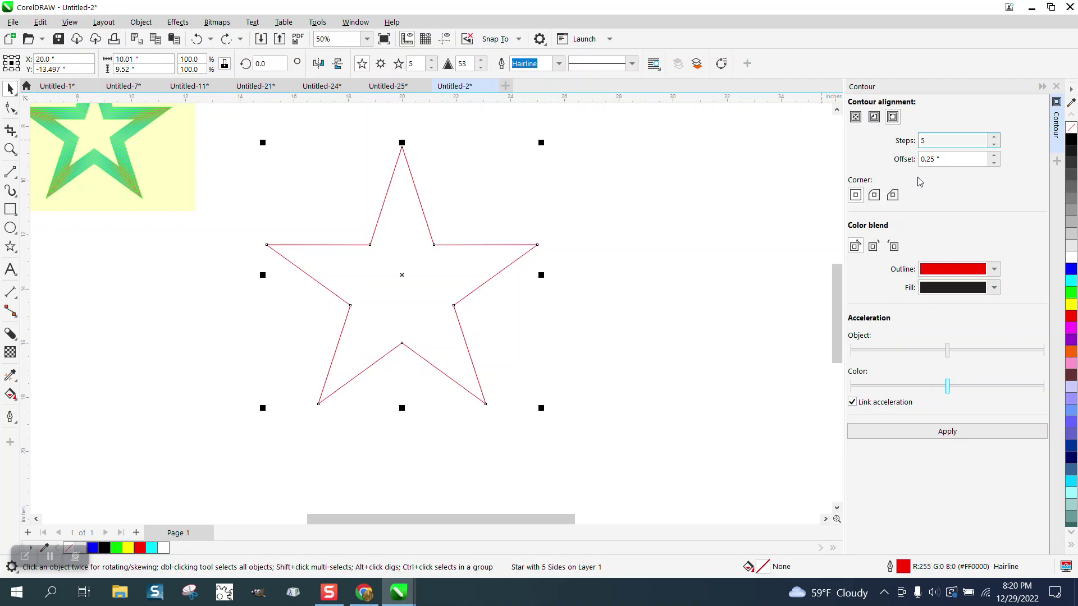
{"action": "left_click", "coordinate": [966, 432]}
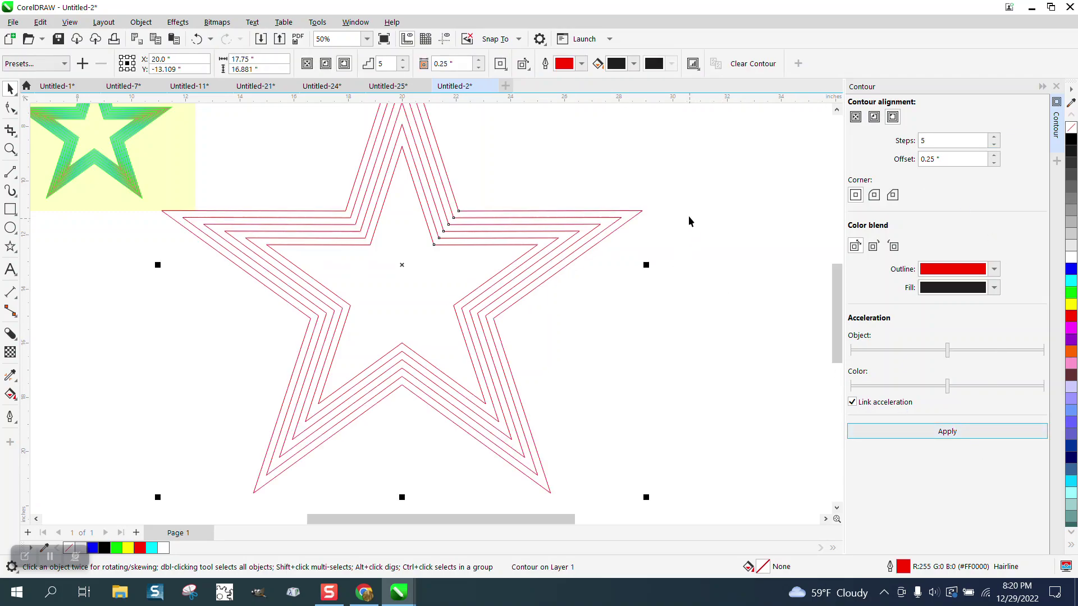
- Move the reference star image clear of the contoured star and select the contoured star
{"action": "left_click_drag", "start_coordinate": [832, 302], "coordinate": [833, 277]}
{"action": "scroll", "coordinate": [625, 217], "scroll_direction": "down", "scroll_amount": 1}
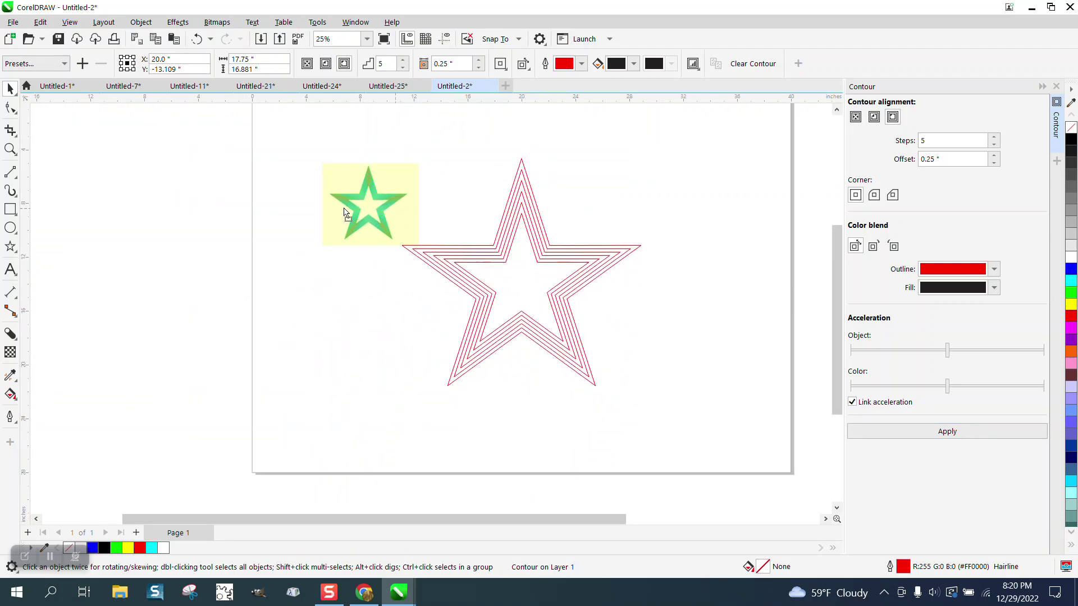
{"action": "left_click_drag", "start_coordinate": [361, 216], "coordinate": [267, 215]}
{"action": "left_click_drag", "start_coordinate": [381, 137], "coordinate": [717, 421]}
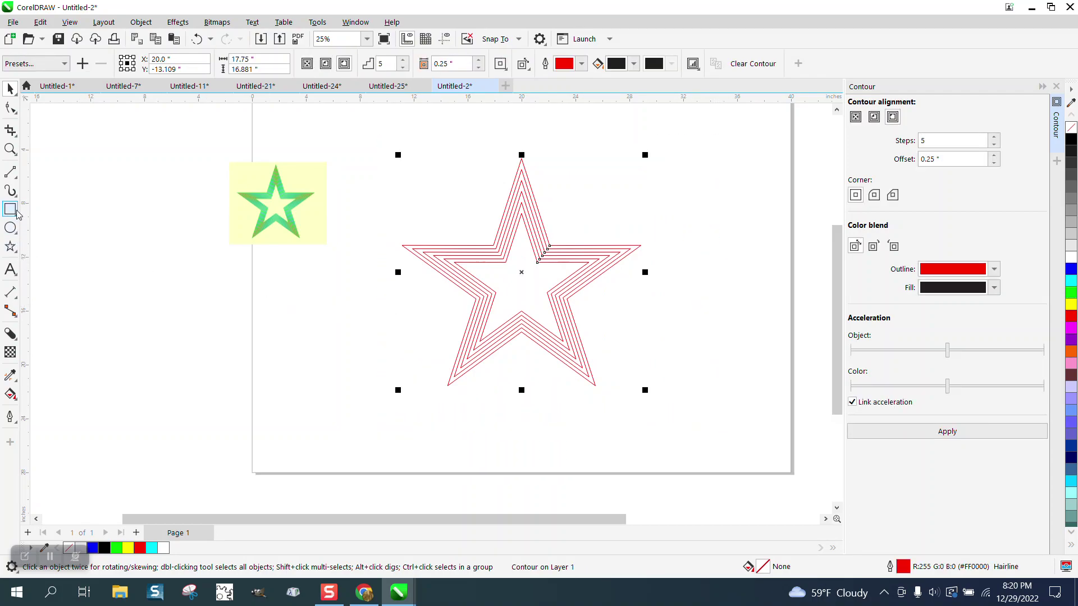
- Draw a two-point line about 6.2 inches long outward from the star's right tip and group it with the contoured star
{"action": "left_click", "coordinate": [15, 176]}
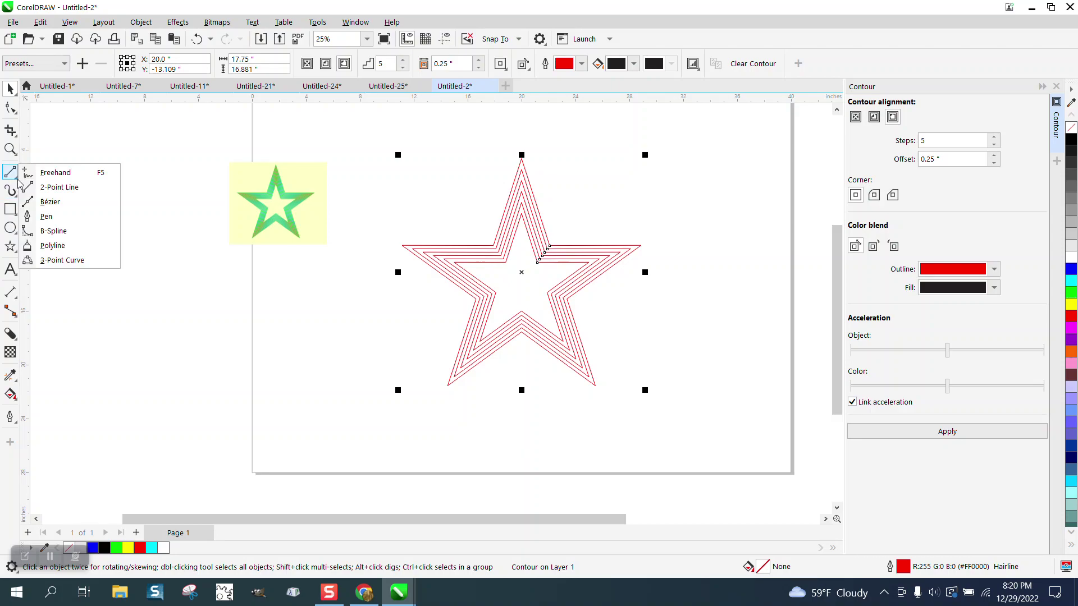
{"action": "left_click", "coordinate": [55, 188]}
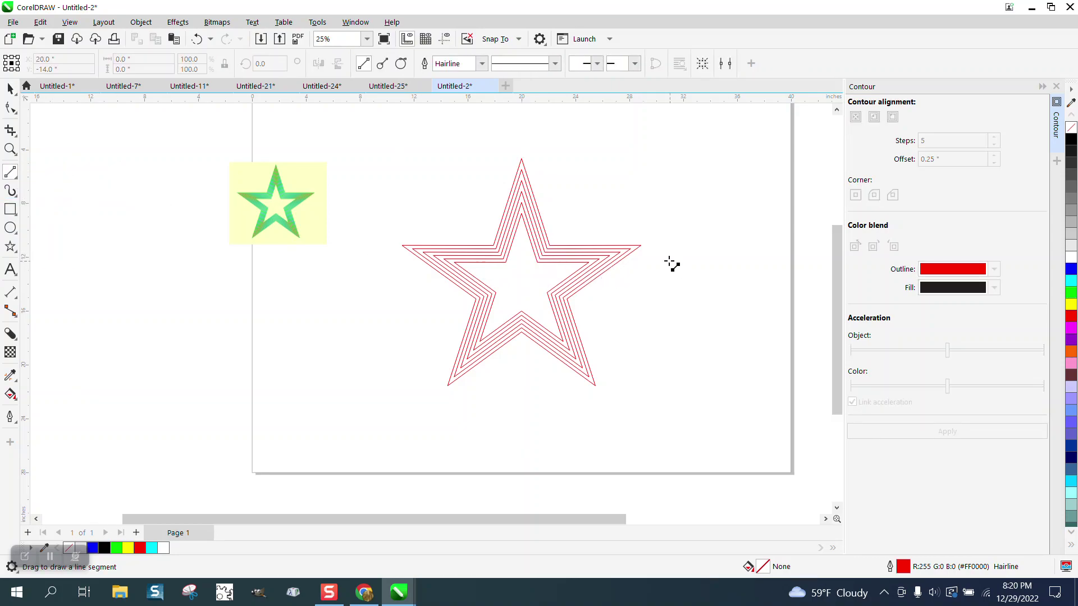
{"action": "left_click_drag", "start_coordinate": [641, 245], "coordinate": [722, 277]}
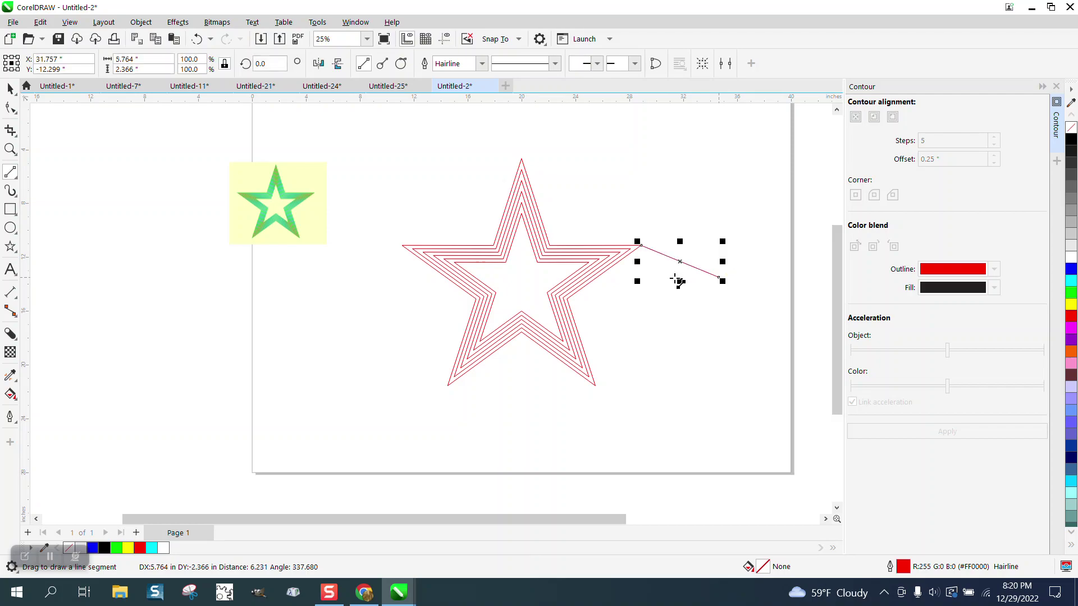
{"action": "left_click", "coordinate": [11, 90]}
{"action": "left_click_drag", "start_coordinate": [385, 134], "coordinate": [740, 429]}
{"action": "key", "text": "ctrl+g"}
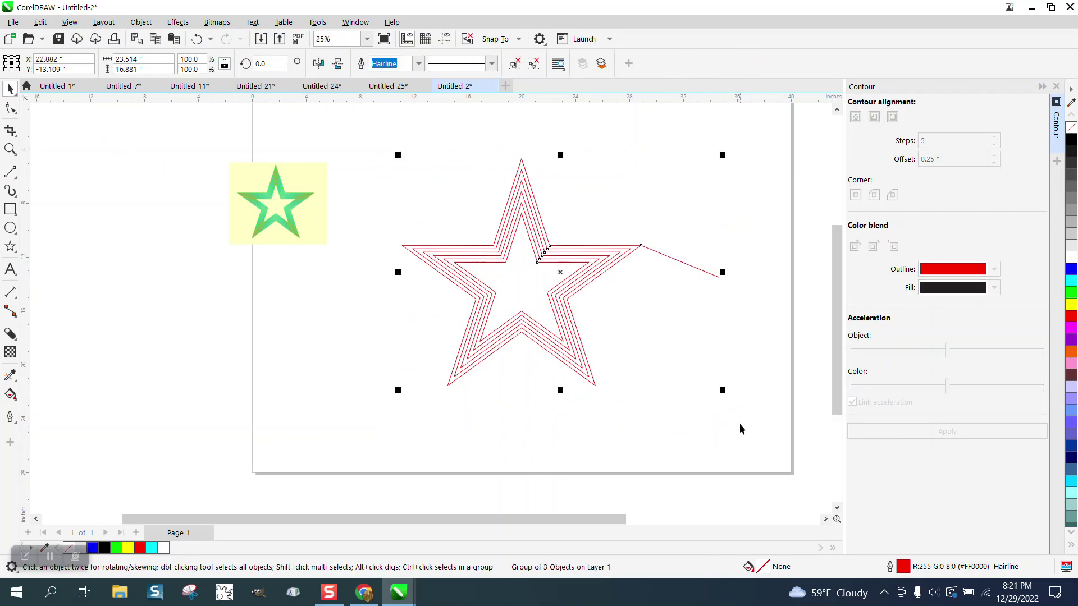
- Smart-fill each of the five bands between the star's contour lines with solid blue and no outline
{"action": "left_click", "coordinate": [10, 149]}
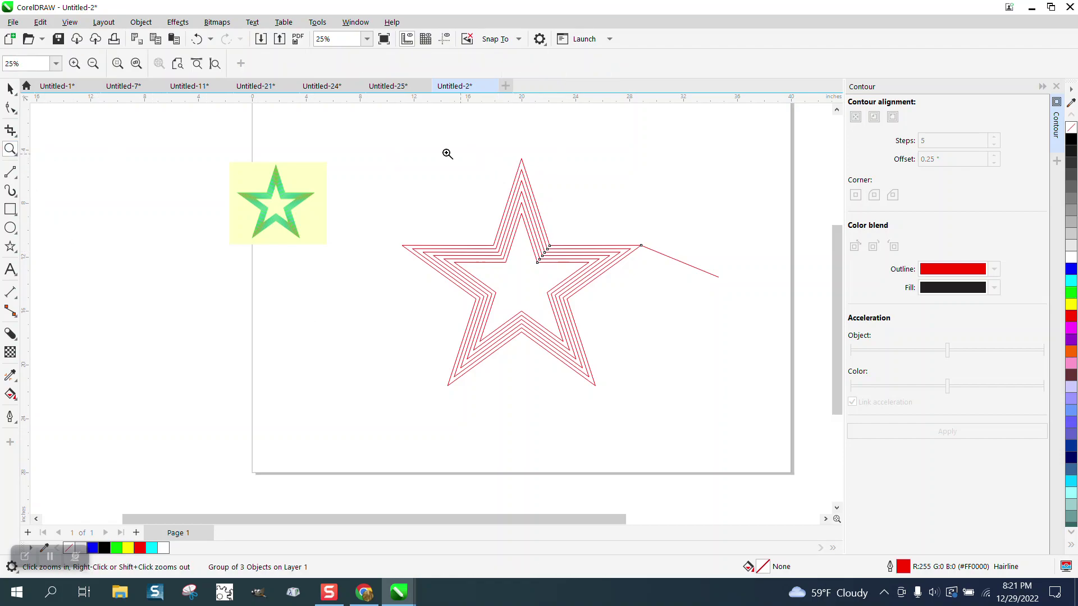
{"action": "left_click_drag", "start_coordinate": [697, 385], "coordinate": [708, 404]}
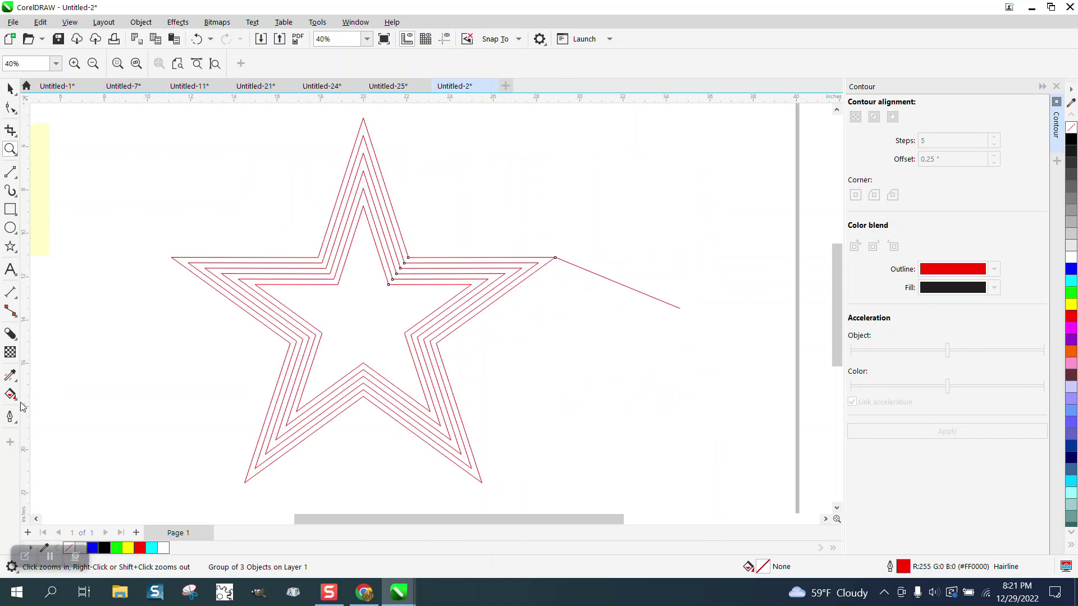
{"action": "left_click", "coordinate": [16, 425]}
{"action": "left_click", "coordinate": [12, 397]}
{"action": "left_click", "coordinate": [57, 409]}
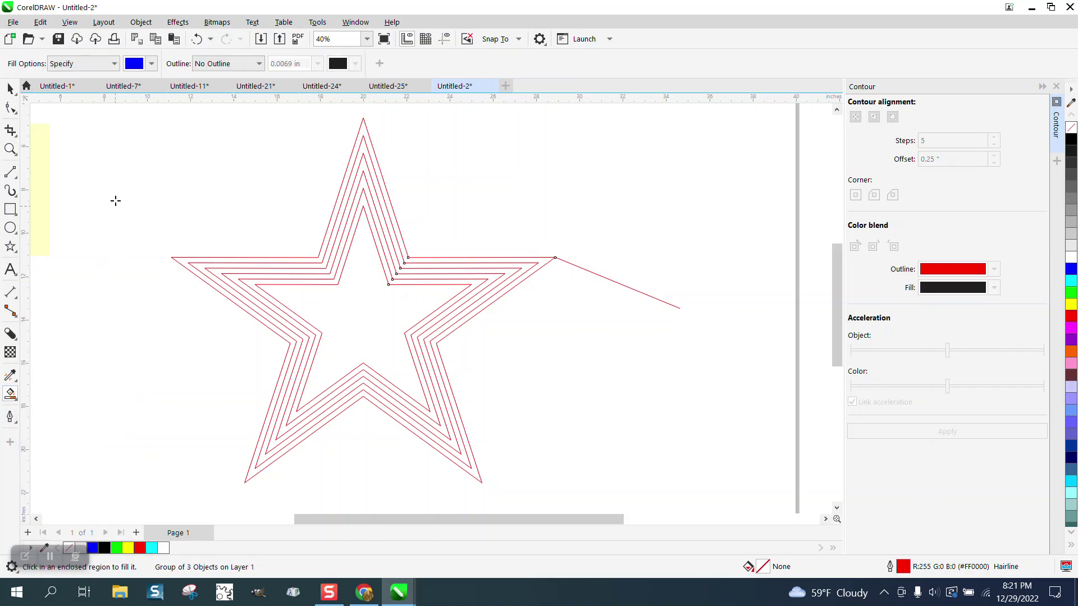
{"action": "left_click", "coordinate": [388, 271]}
{"action": "left_click", "coordinate": [390, 265]}
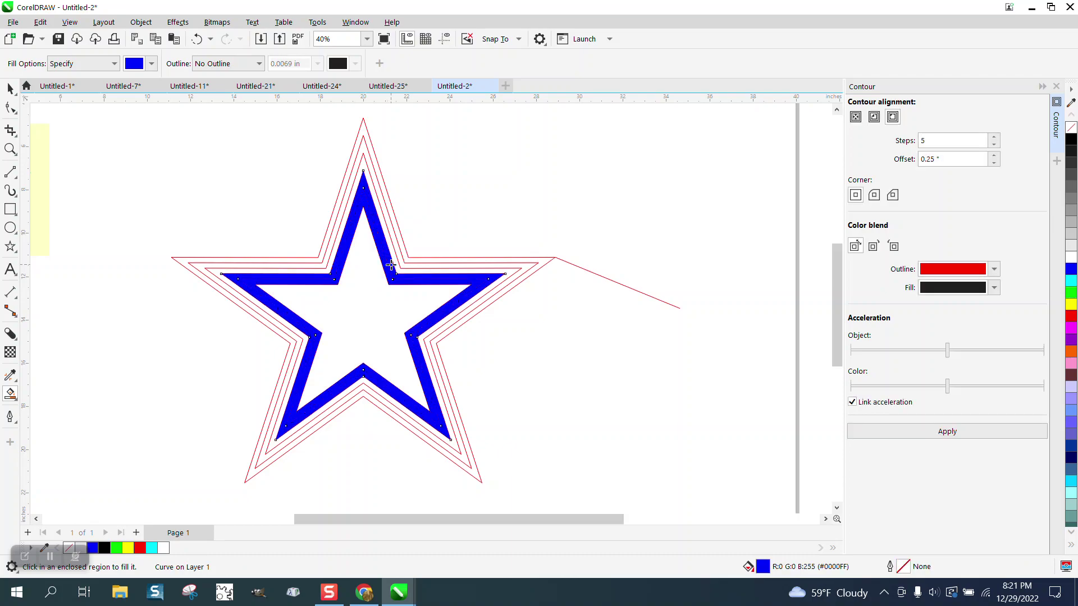
{"action": "left_click", "coordinate": [395, 259]}
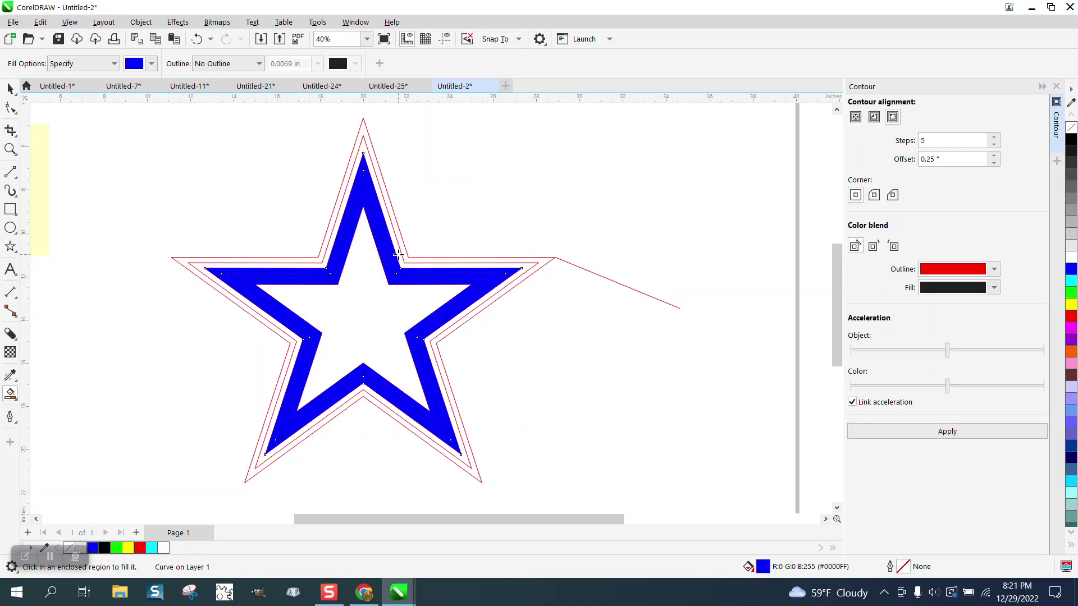
{"action": "left_click", "coordinate": [399, 252]}
{"action": "left_click", "coordinate": [406, 249]}
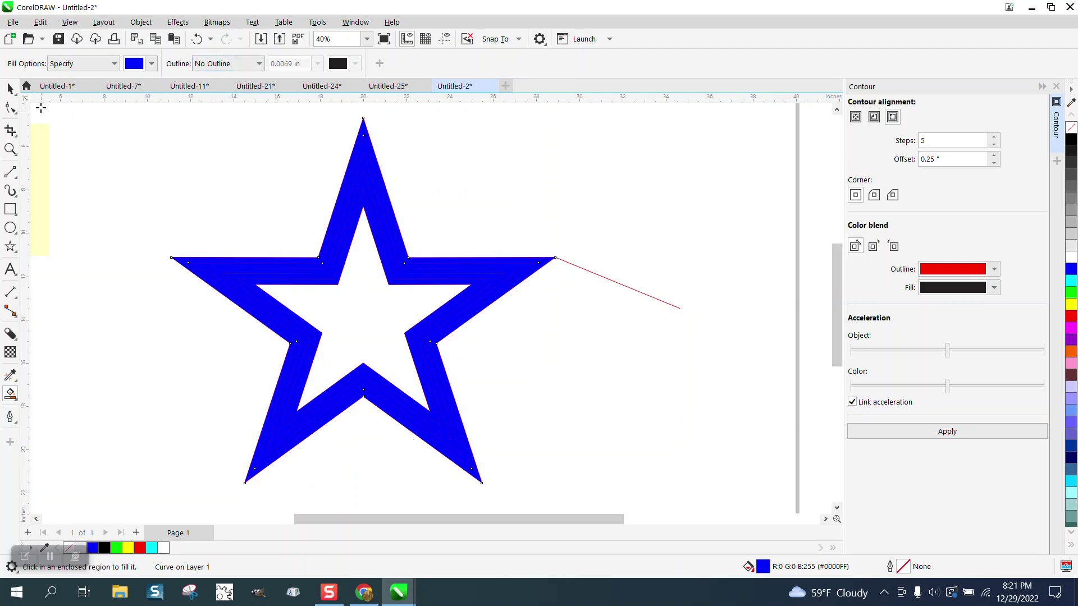
- Move the reference image up close beside the blue star and examine the colouring of its bands
{"action": "left_click", "coordinate": [10, 88]}
{"action": "left_click", "coordinate": [387, 143]}
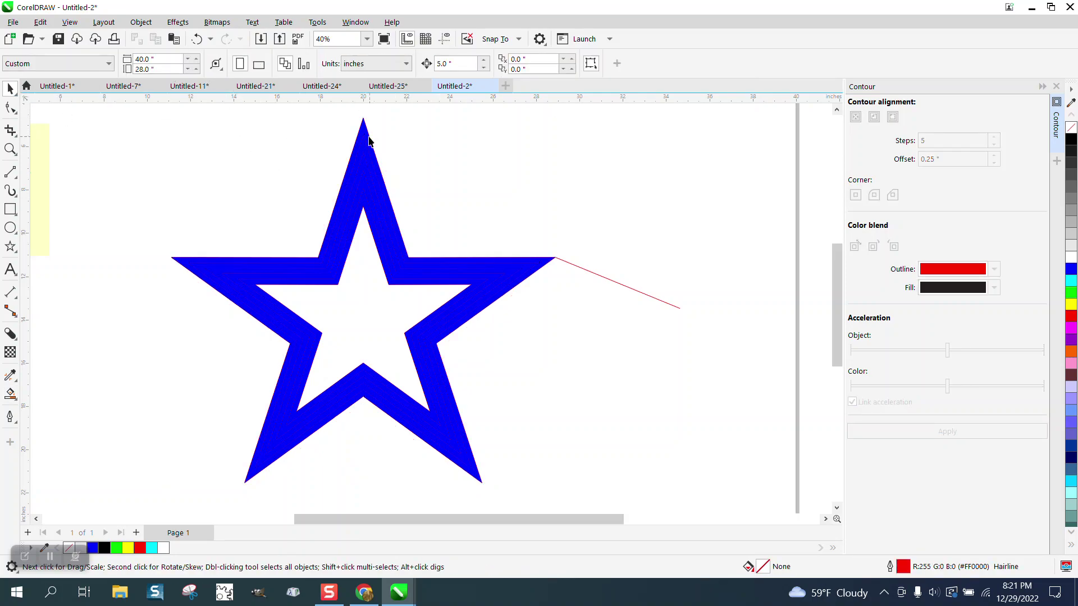
{"action": "left_click", "coordinate": [368, 137]}
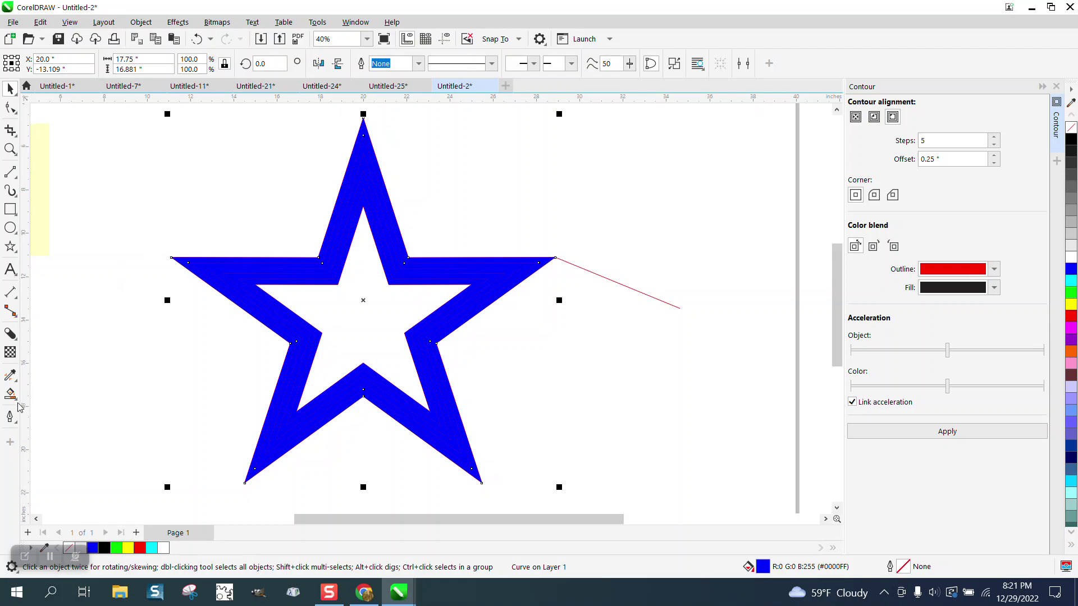
{"action": "left_click_drag", "start_coordinate": [39, 194], "coordinate": [254, 188]}
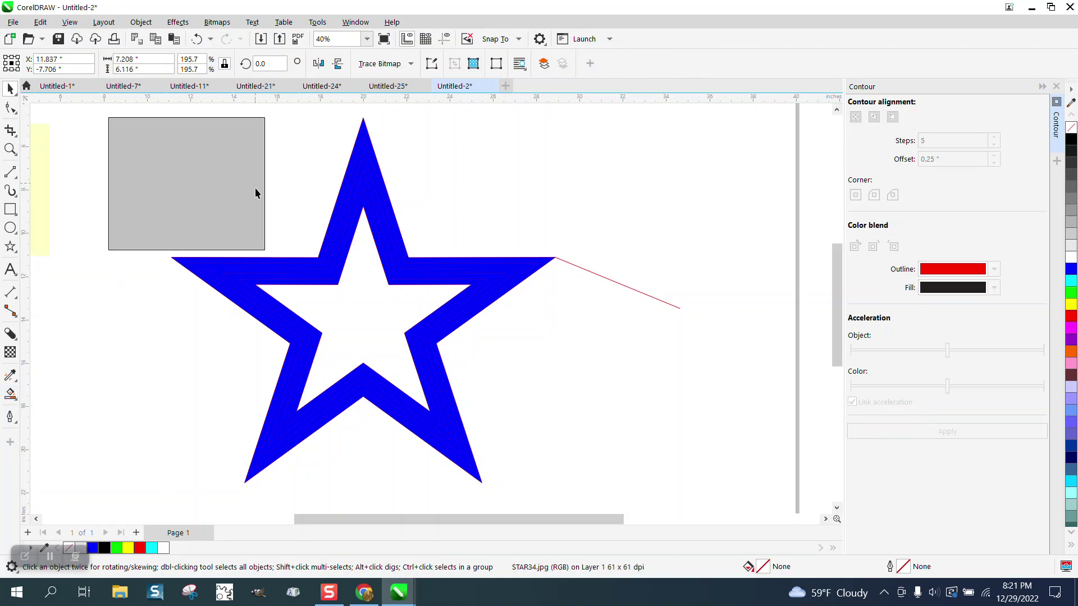
{"action": "left_click", "coordinate": [10, 149]}
{"action": "left_click_drag", "start_coordinate": [144, 154], "coordinate": [258, 197]}
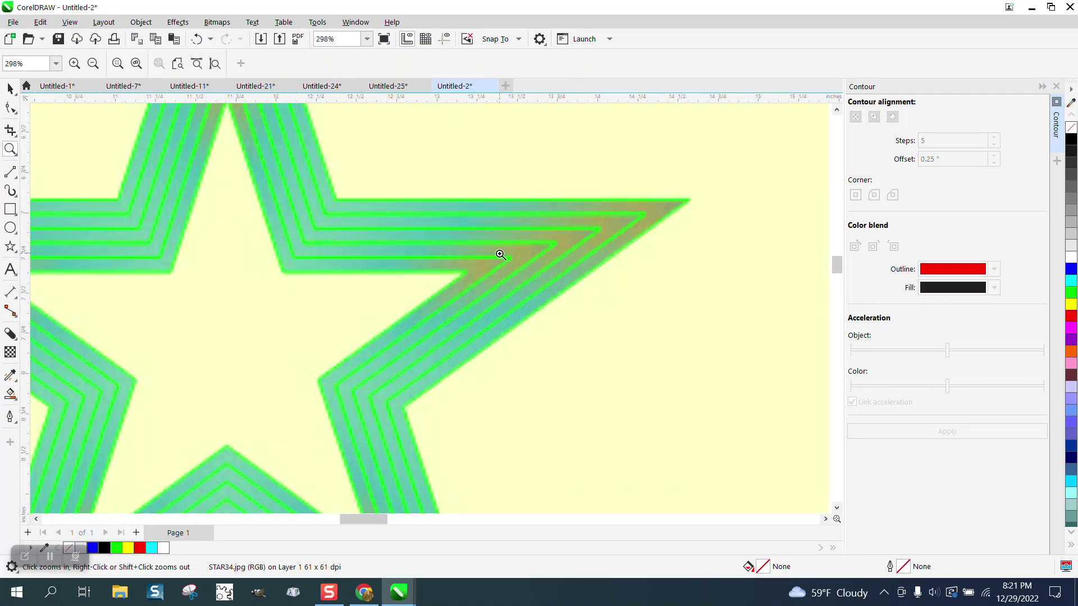
{"action": "scroll", "coordinate": [291, 219], "scroll_direction": "down", "scroll_amount": 4}
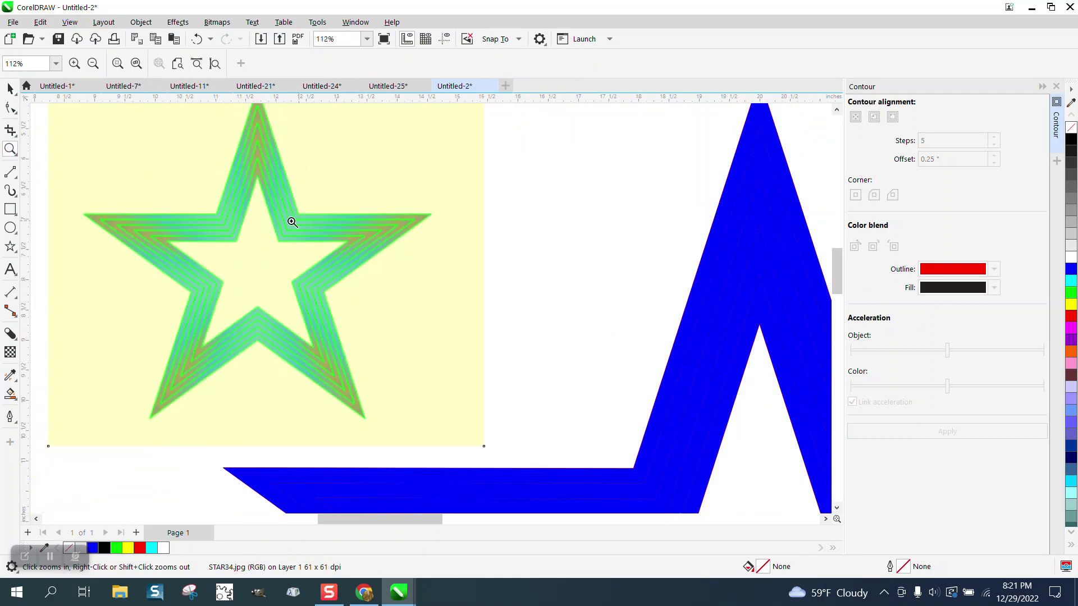
{"action": "scroll", "coordinate": [178, 219], "scroll_direction": "down", "scroll_amount": 2}
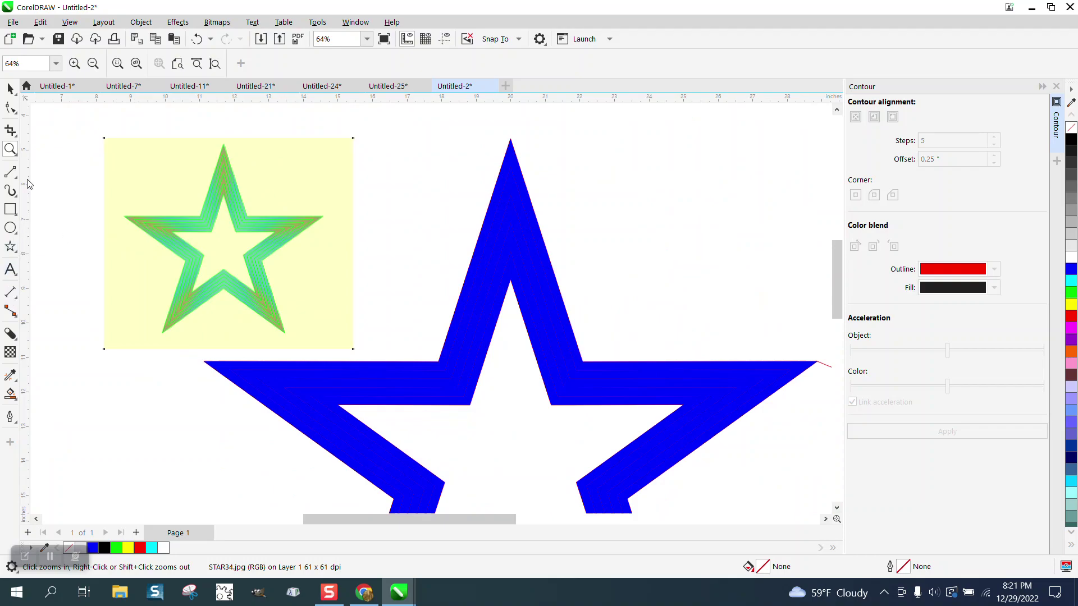
- Apply a diagonal blue-to-white fountain fill to the outermost band of the blue star
{"action": "left_click", "coordinate": [9, 88]}
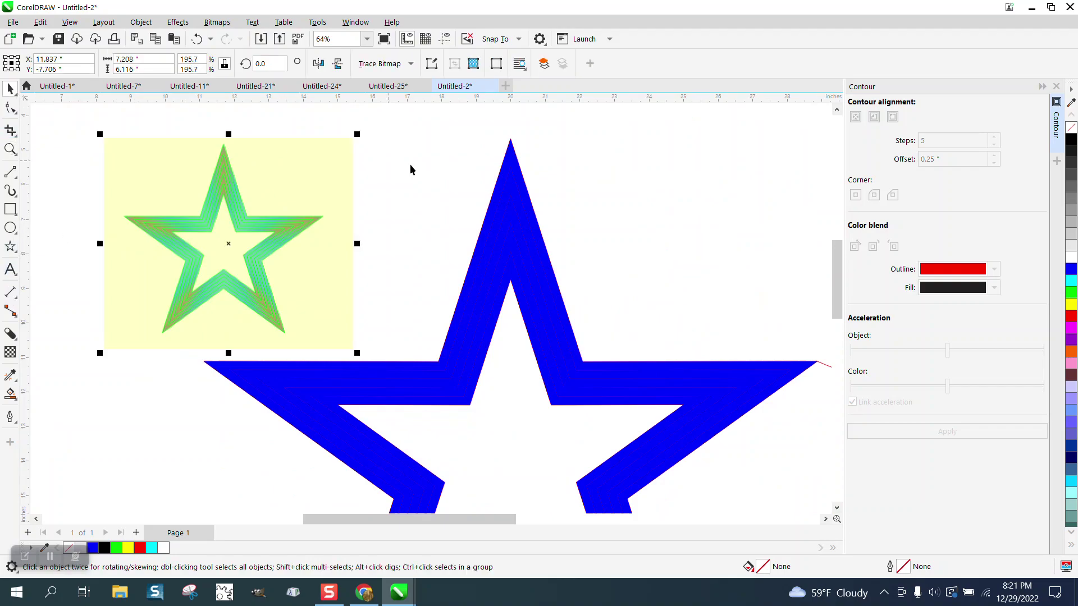
{"action": "left_click", "coordinate": [525, 185]}
{"action": "left_click", "coordinate": [16, 380]}
{"action": "left_click", "coordinate": [16, 397]}
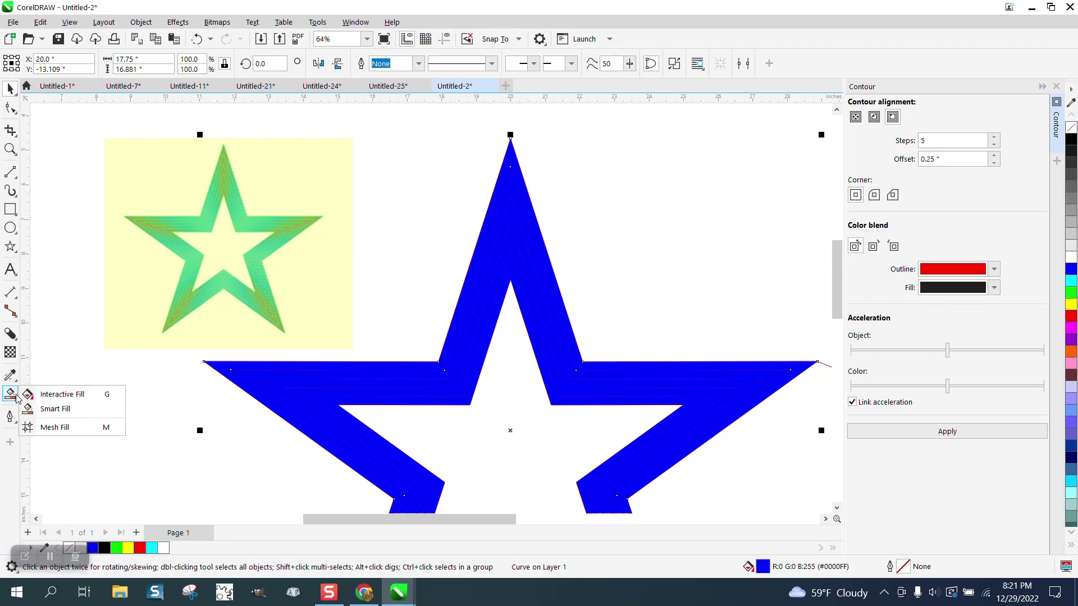
{"action": "left_click", "coordinate": [62, 395]}
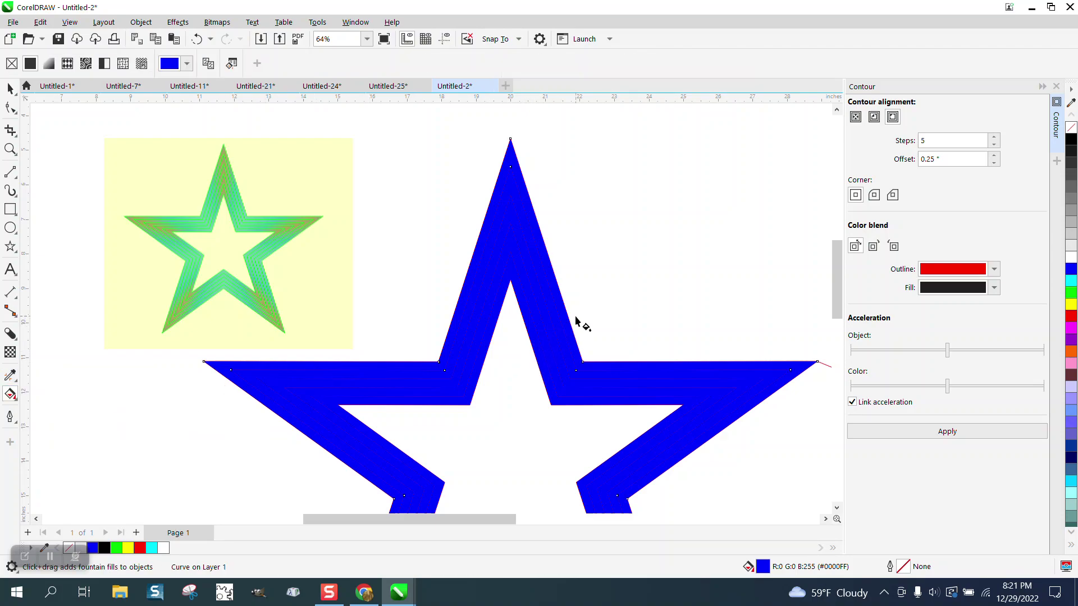
{"action": "left_click_drag", "start_coordinate": [568, 322], "coordinate": [464, 452]}
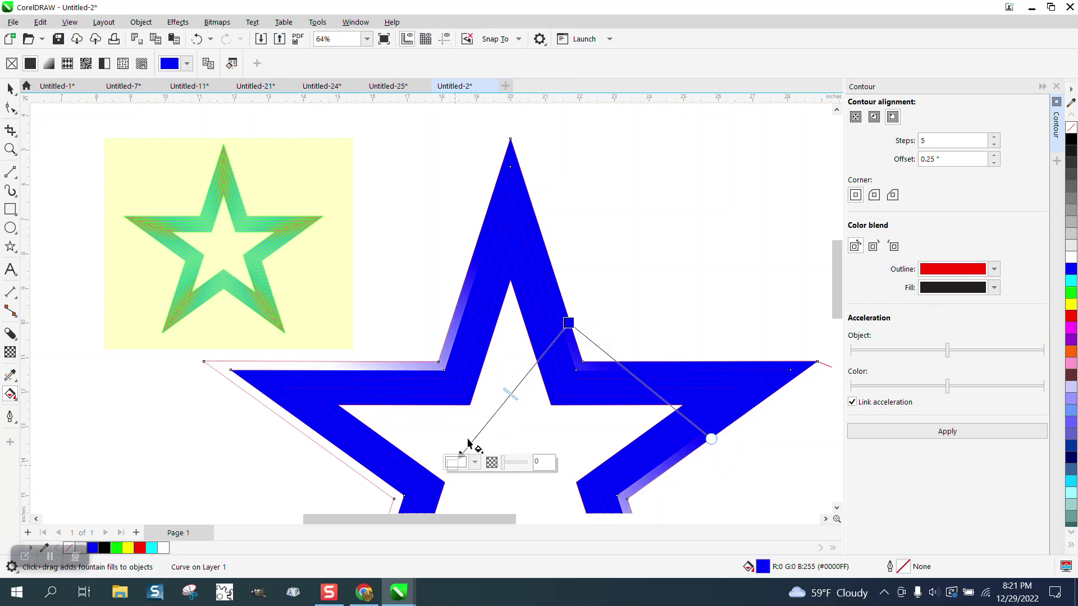
- Change the outermost band's gradient to an elliptical fountain fill centred in the star, white at the centre and blue at the enlarged edge
{"action": "scroll", "coordinate": [452, 272], "scroll_direction": "down", "scroll_amount": 2}
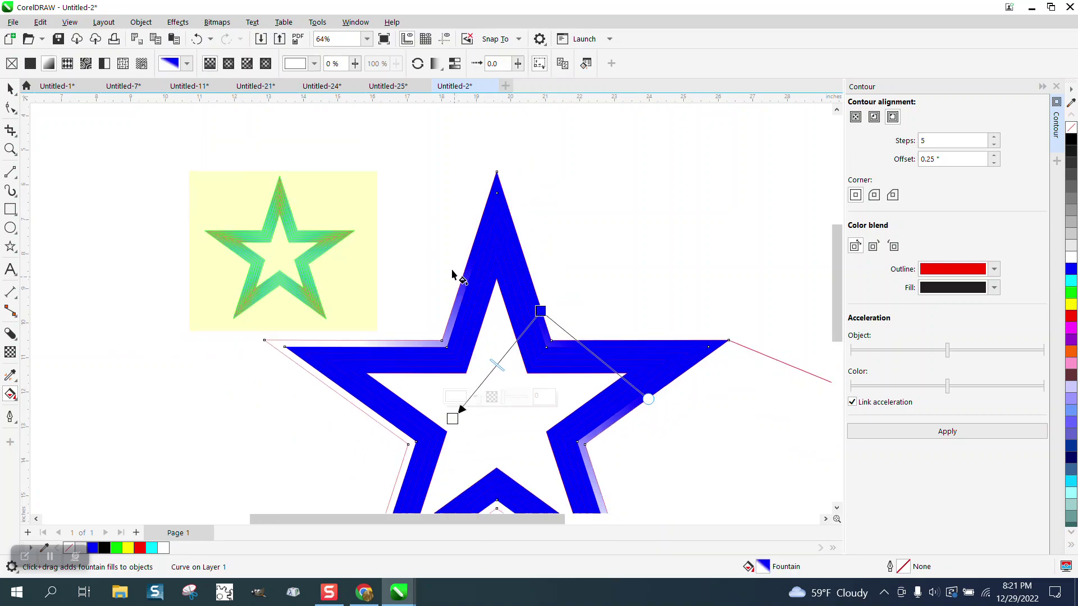
{"action": "left_click", "coordinate": [228, 64]}
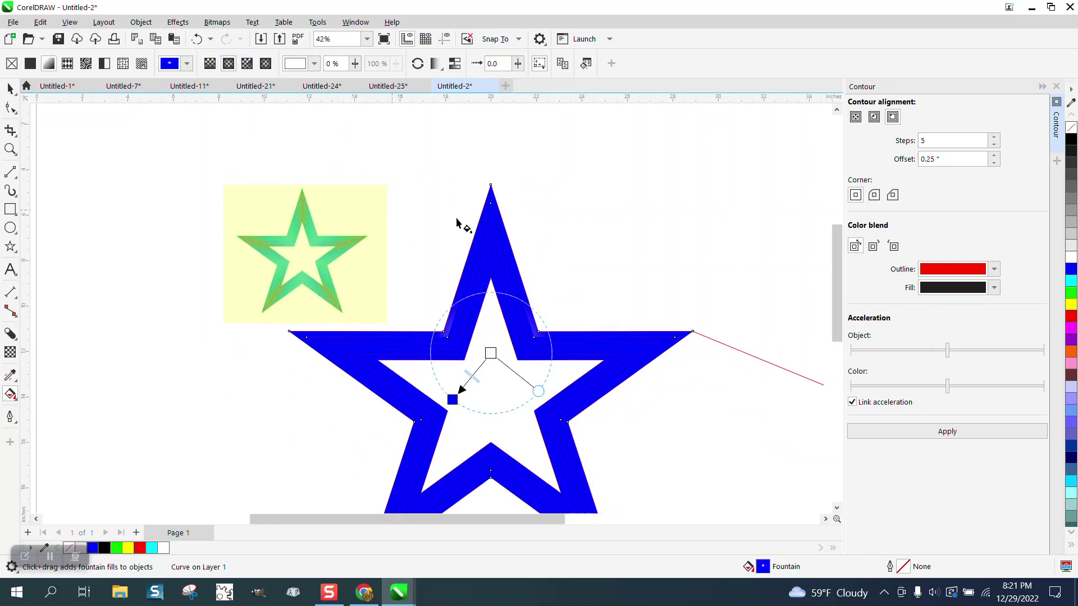
{"action": "left_click_drag", "start_coordinate": [493, 353], "coordinate": [329, 396]}
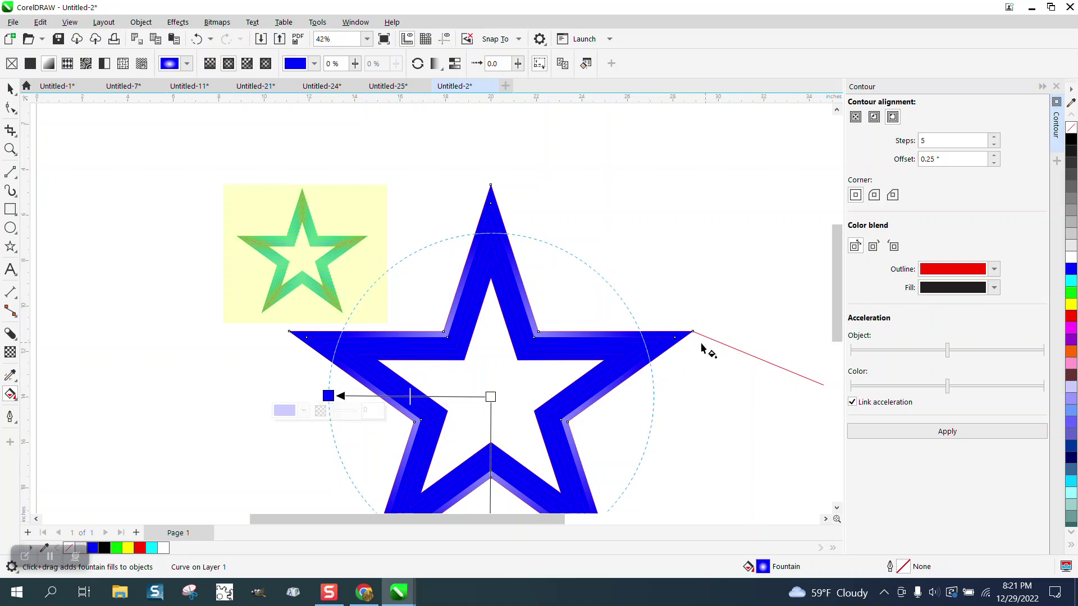
{"action": "scroll", "coordinate": [561, 317], "scroll_direction": "down", "scroll_amount": 1}
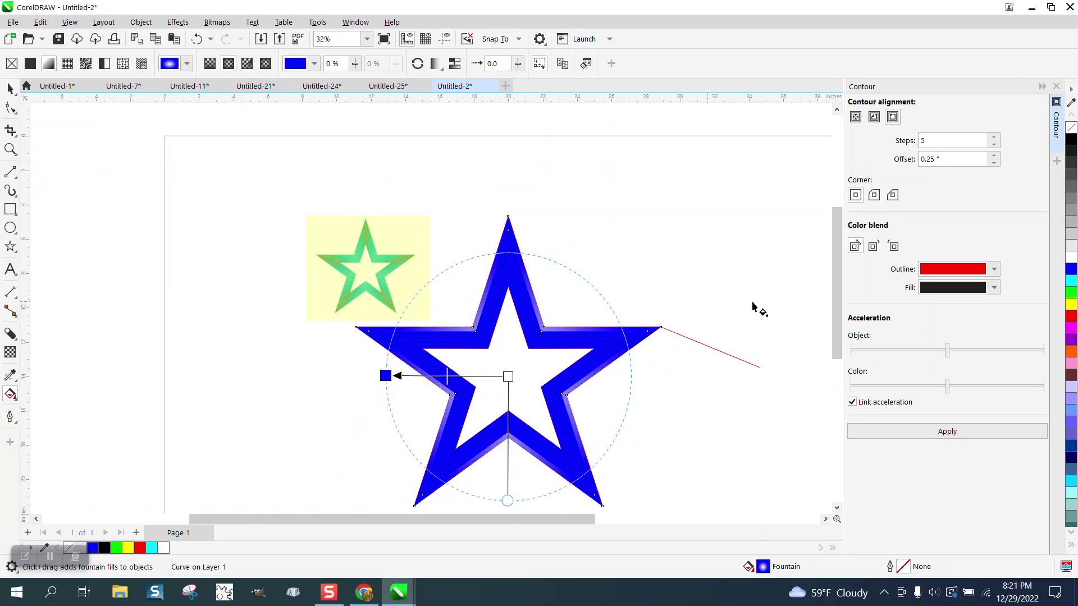
- Colour the outermost band's elliptical fill green at the centre and cyan at the edge, add orange and cyan stops between, and extend it outward
{"action": "left_click_drag", "start_coordinate": [1071, 292], "coordinate": [508, 377]}
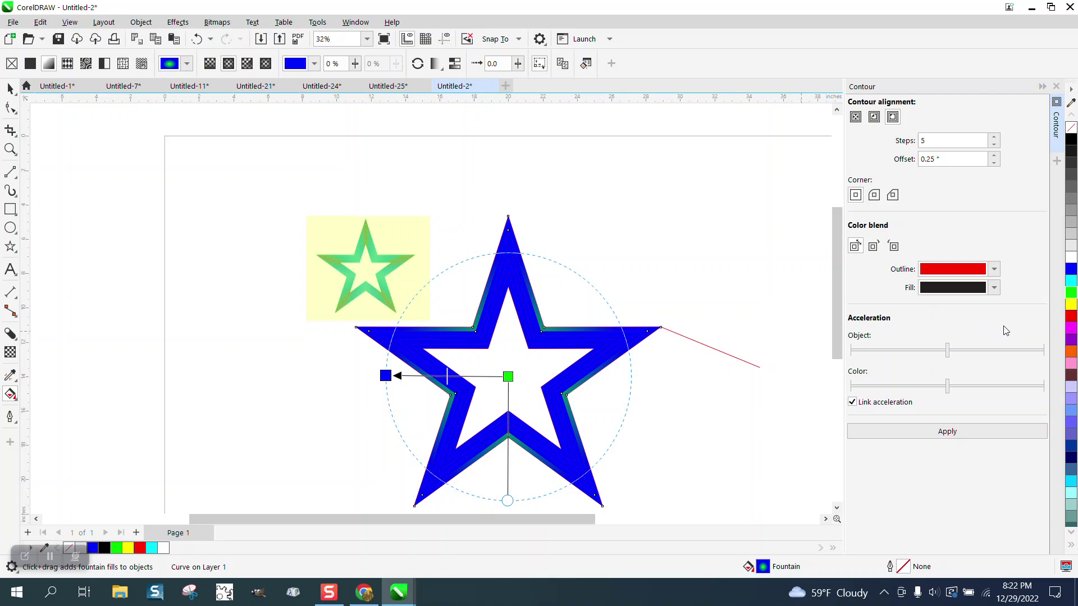
{"action": "left_click_drag", "start_coordinate": [1070, 285], "coordinate": [385, 374]}
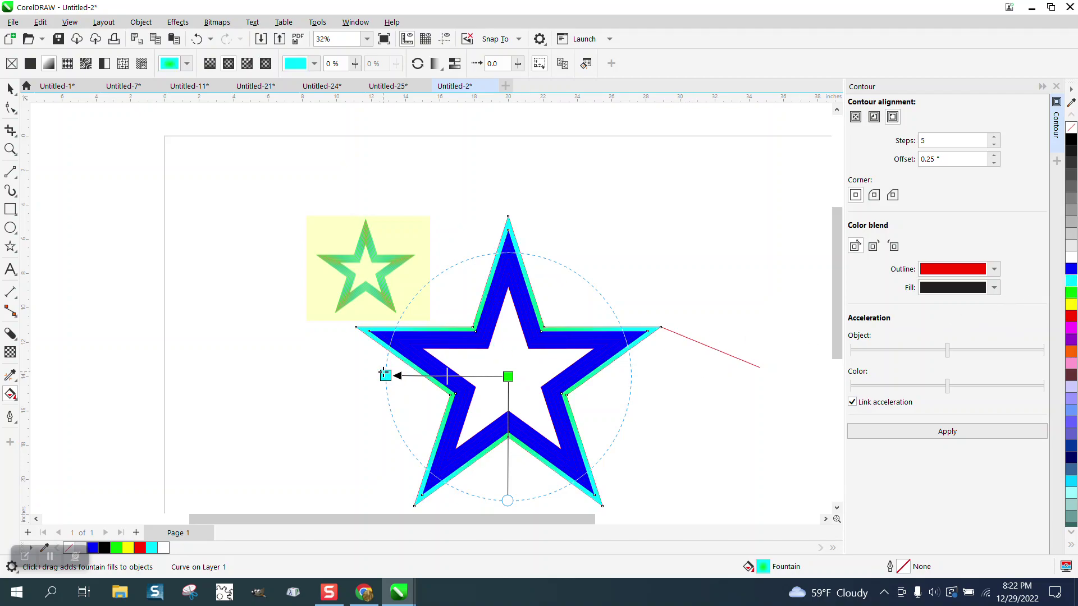
{"action": "left_click_drag", "start_coordinate": [508, 500], "coordinate": [515, 518]}
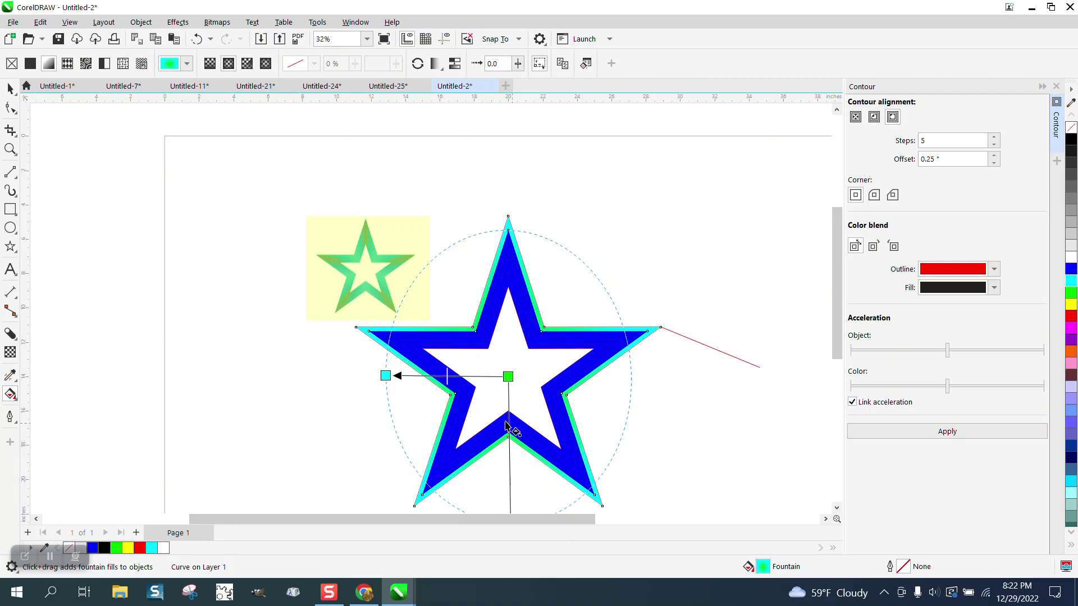
{"action": "left_click_drag", "start_coordinate": [1073, 355], "coordinate": [410, 376]}
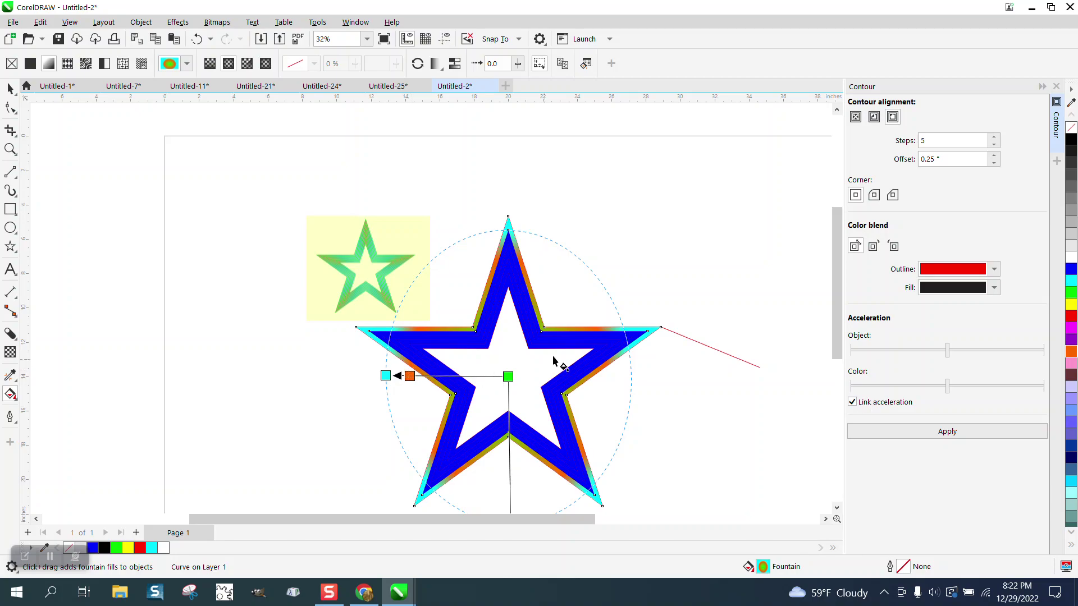
{"action": "left_click_drag", "start_coordinate": [1073, 281], "coordinate": [354, 373]}
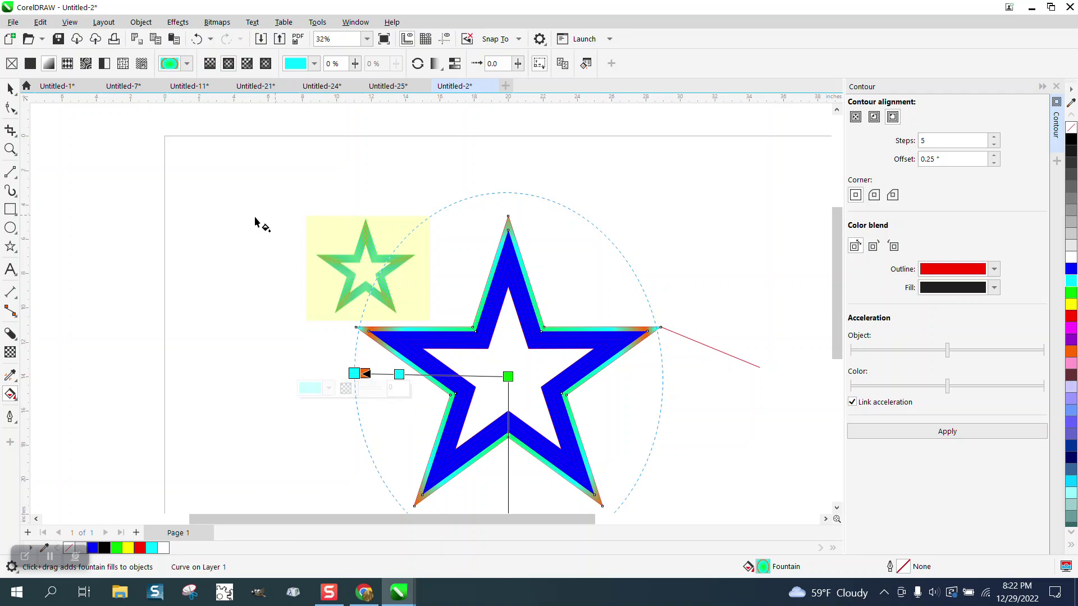
- Move the red contour-line group up and away from the filled star, and shift the reference image clear of it
{"action": "left_click", "coordinate": [10, 88]}
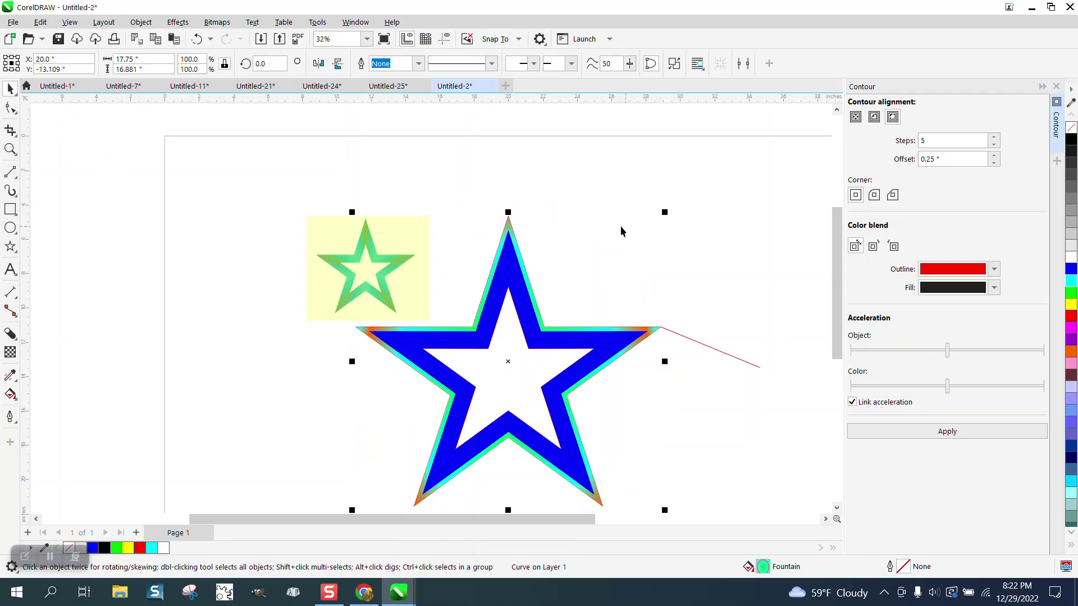
{"action": "scroll", "coordinate": [578, 218], "scroll_direction": "down", "scroll_amount": 1}
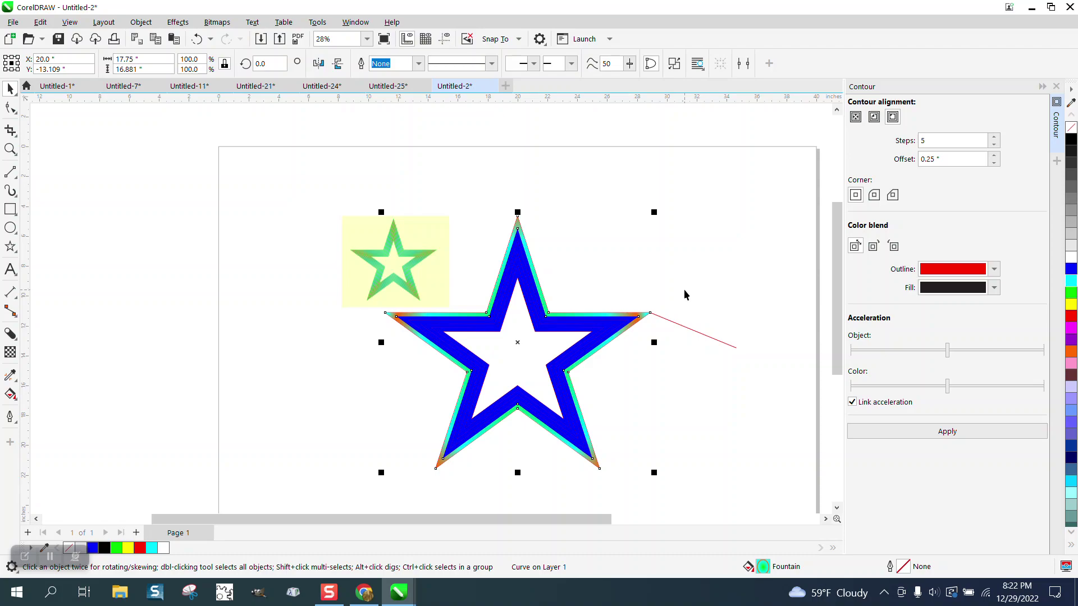
{"action": "left_click", "coordinate": [686, 328]}
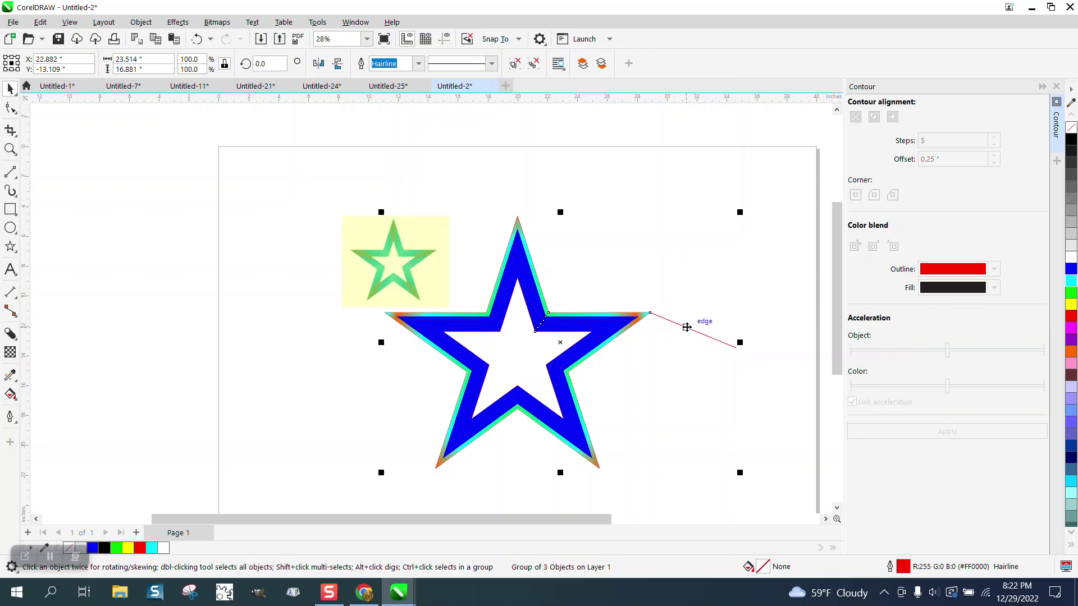
{"action": "left_click_drag", "start_coordinate": [724, 340], "coordinate": [817, 146]}
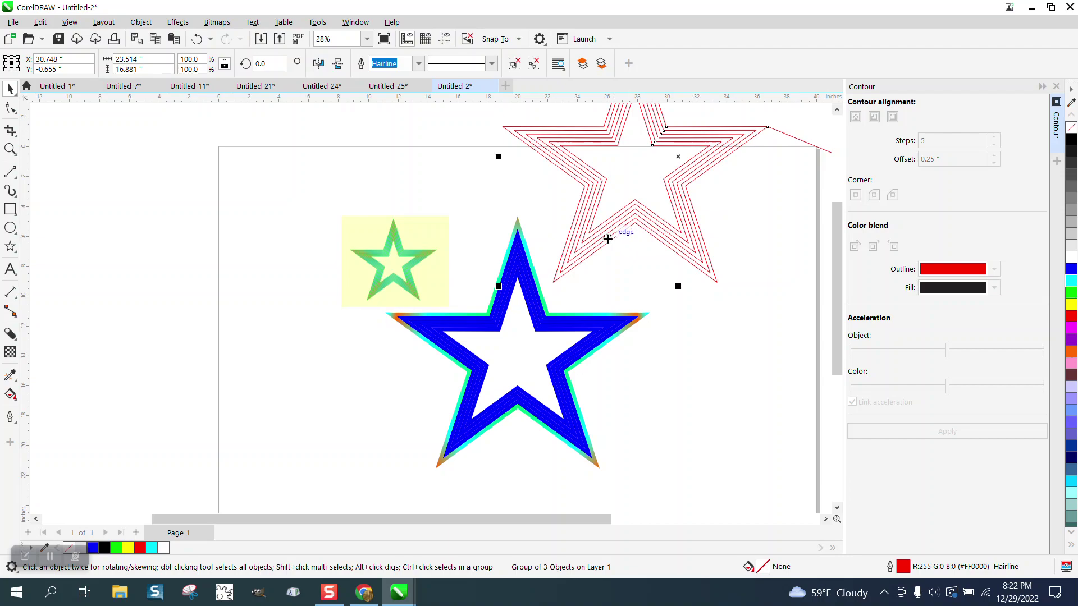
{"action": "scroll", "coordinate": [595, 242], "scroll_direction": "down", "scroll_amount": 1}
{"action": "left_click_drag", "start_coordinate": [449, 257], "coordinate": [388, 225]}
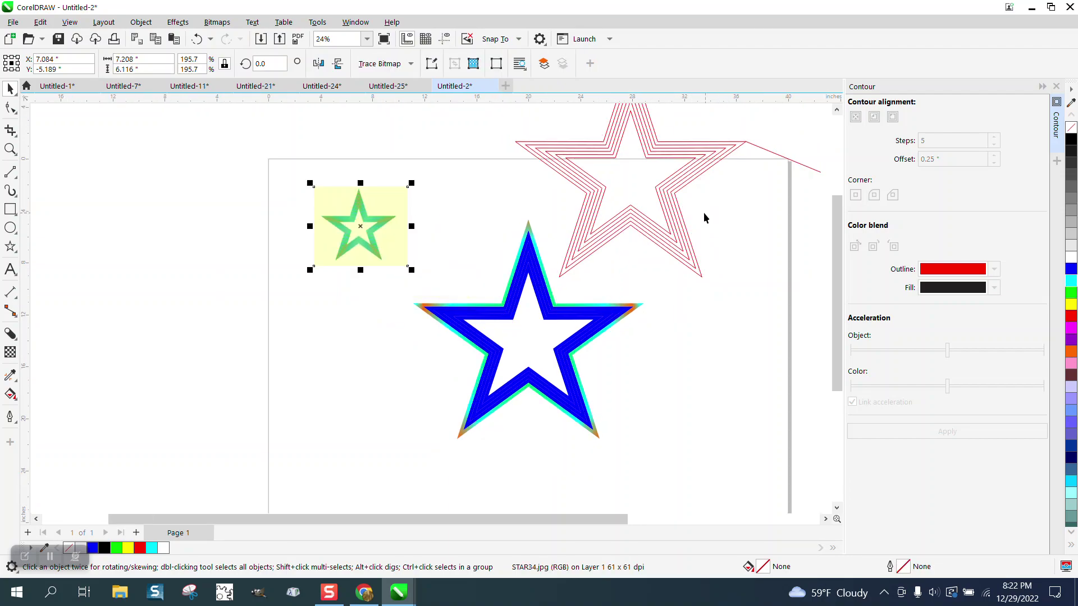
{"action": "left_click_drag", "start_coordinate": [678, 215], "coordinate": [738, 164]}
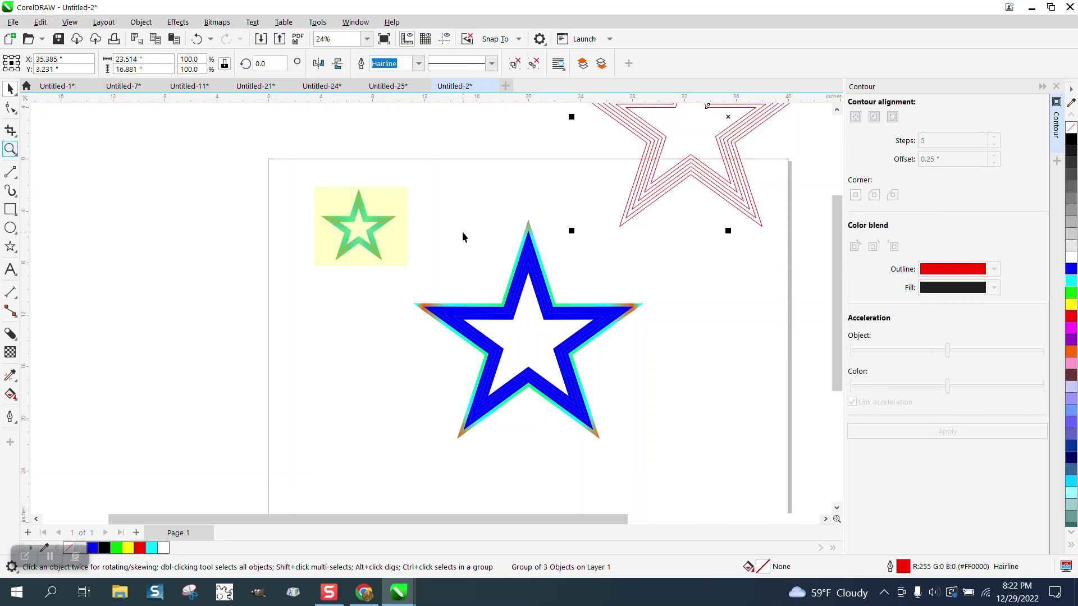
- Copy the outermost band's gradient fill onto the four inner blue bands with the Attributes Eyedropper
{"action": "left_click", "coordinate": [51, 148]}
{"action": "left_click_drag", "start_coordinate": [505, 215], "coordinate": [591, 311]}
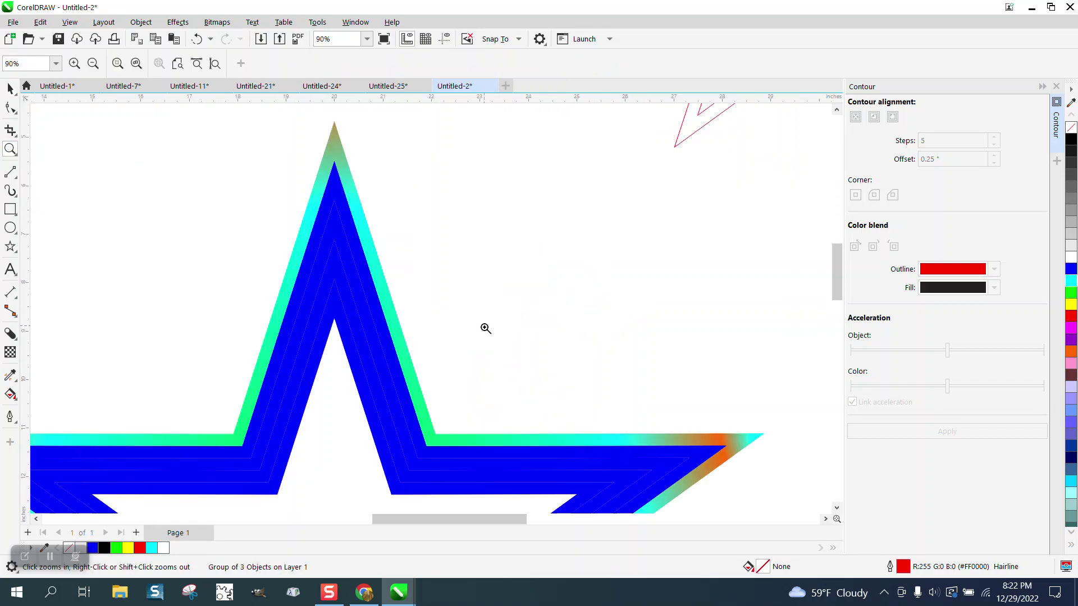
{"action": "left_click", "coordinate": [17, 382]}
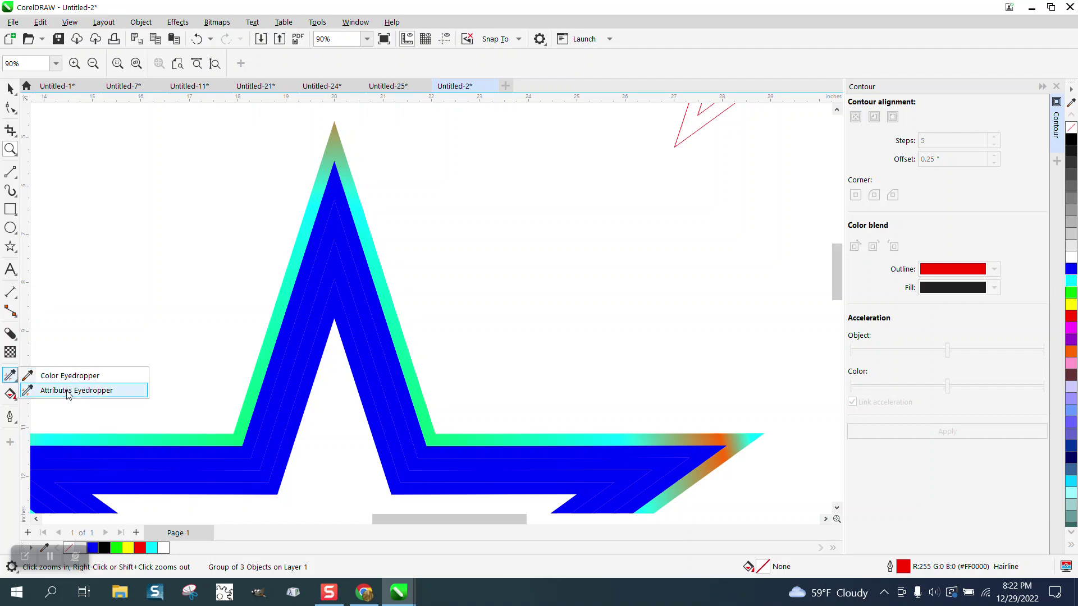
{"action": "left_click", "coordinate": [68, 394]}
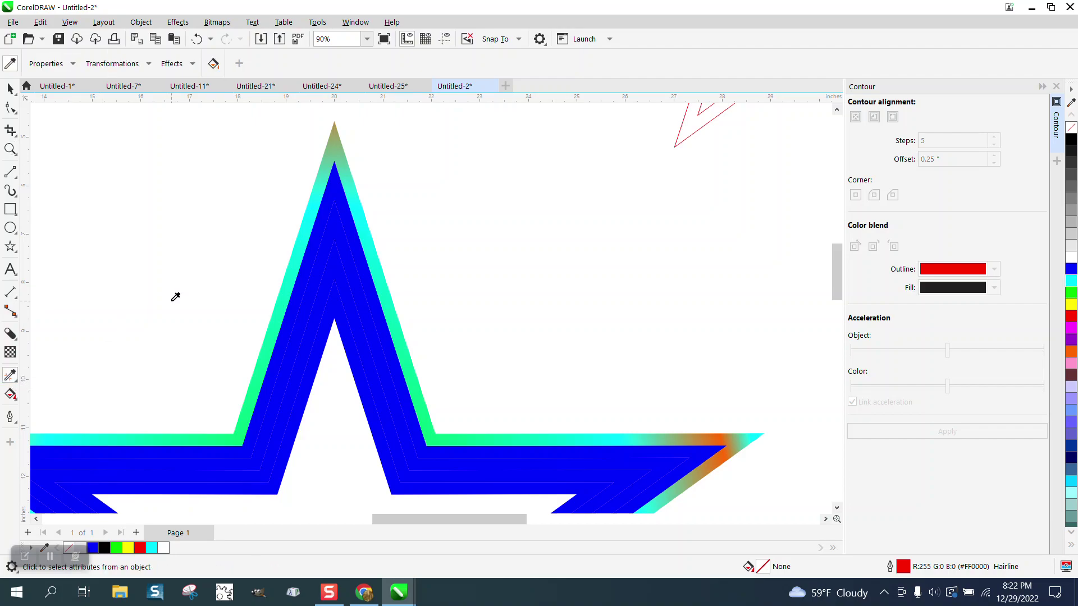
{"action": "left_click", "coordinate": [344, 170]}
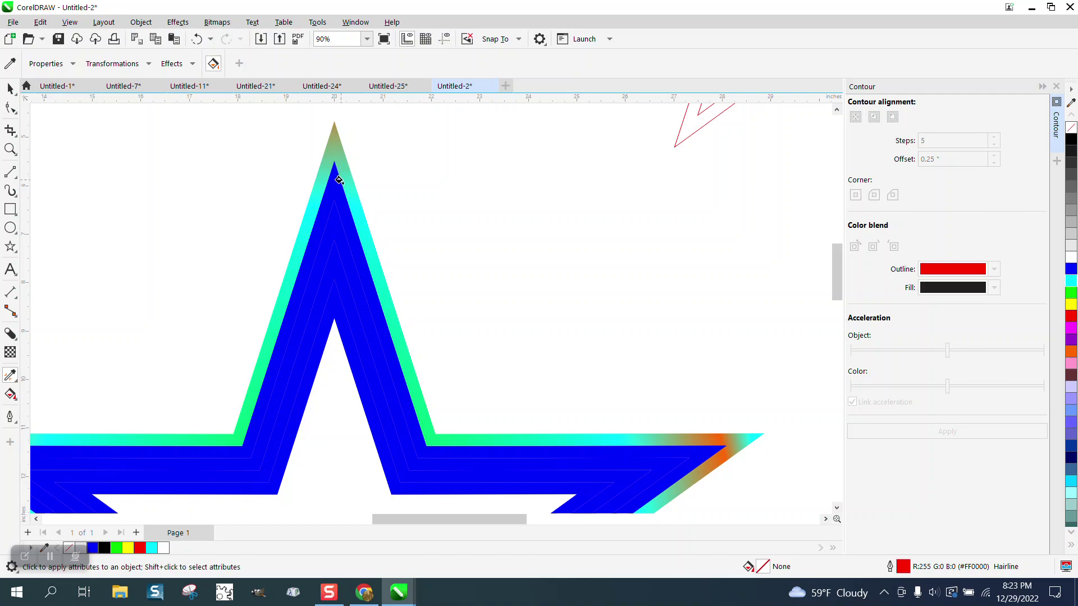
{"action": "left_click", "coordinate": [336, 187]}
{"action": "left_click", "coordinate": [335, 235]}
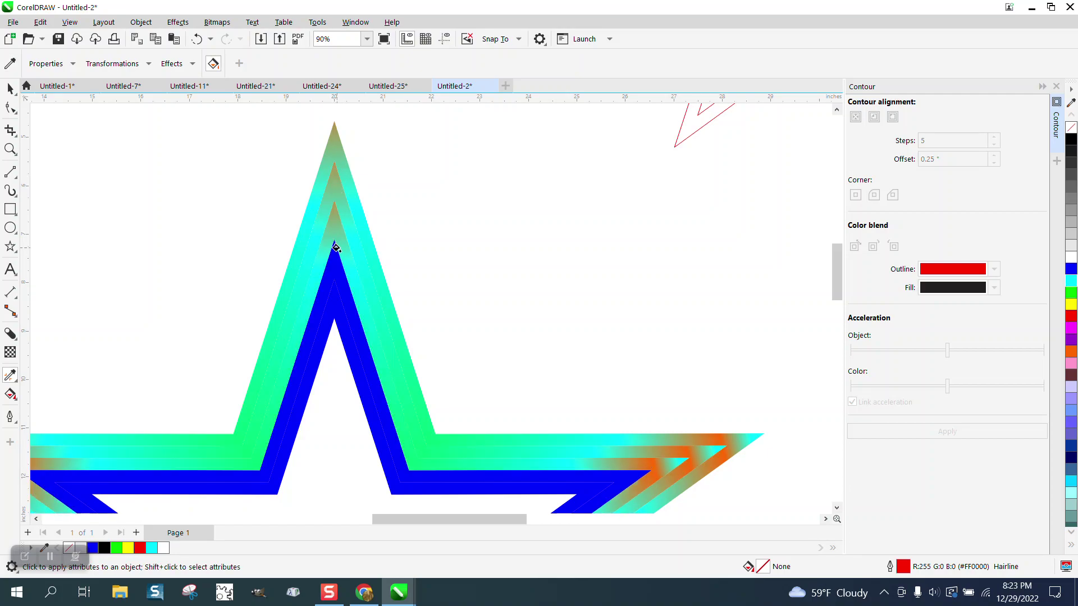
{"action": "left_click", "coordinate": [332, 259]}
{"action": "left_click", "coordinate": [343, 298]}
{"action": "scroll", "coordinate": [430, 233], "scroll_direction": "down", "scroll_amount": 4}
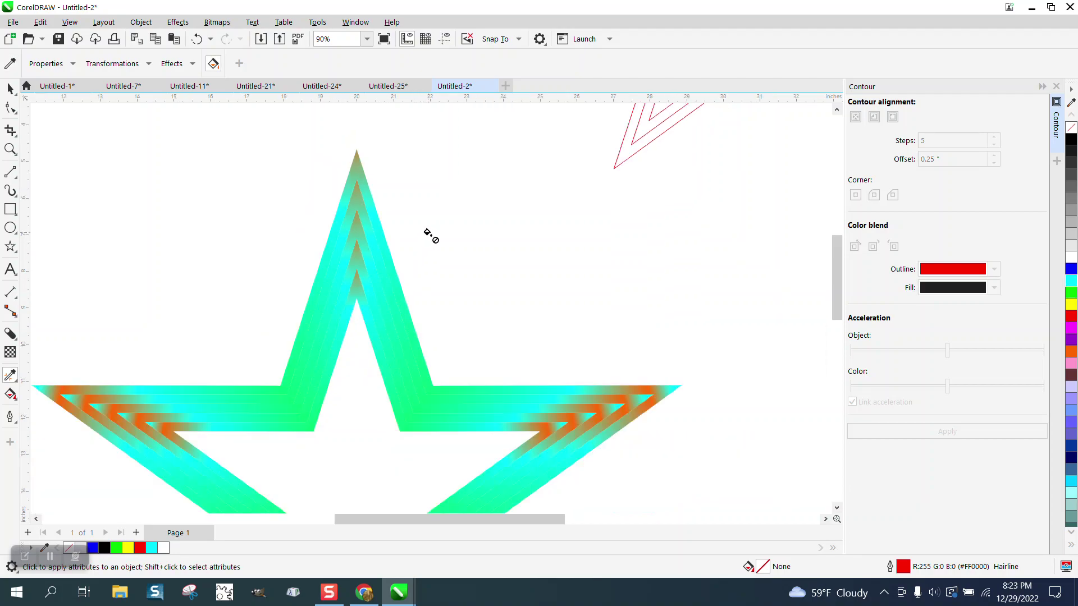
{"action": "scroll", "coordinate": [430, 234], "scroll_direction": "down", "scroll_amount": 3}
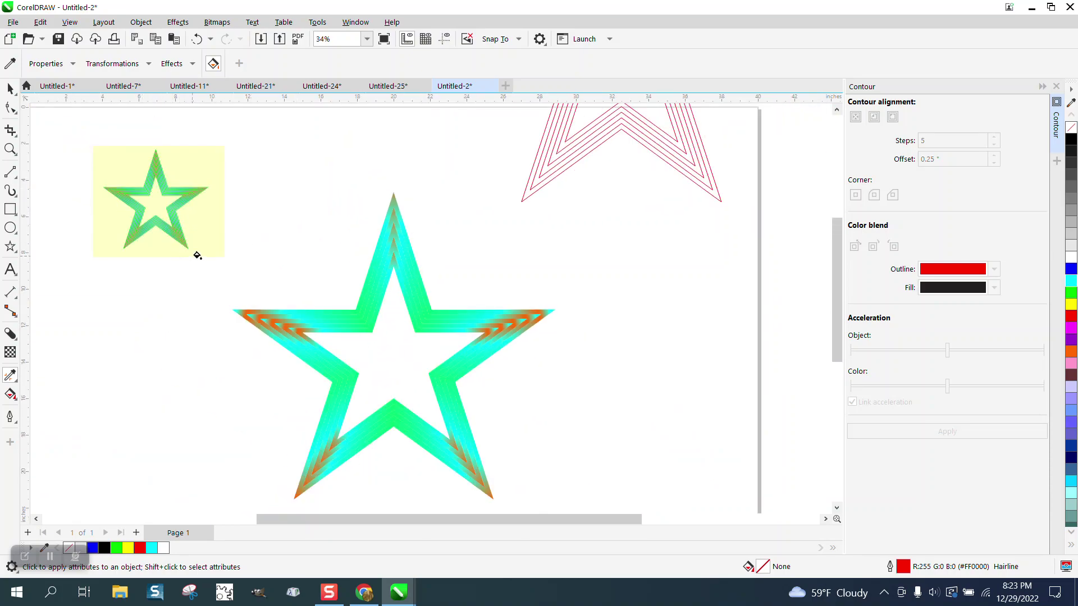
- Give the four inner bands of the star a bright green outline, matching the lines in the reference image
{"action": "left_click", "coordinate": [10, 149]}
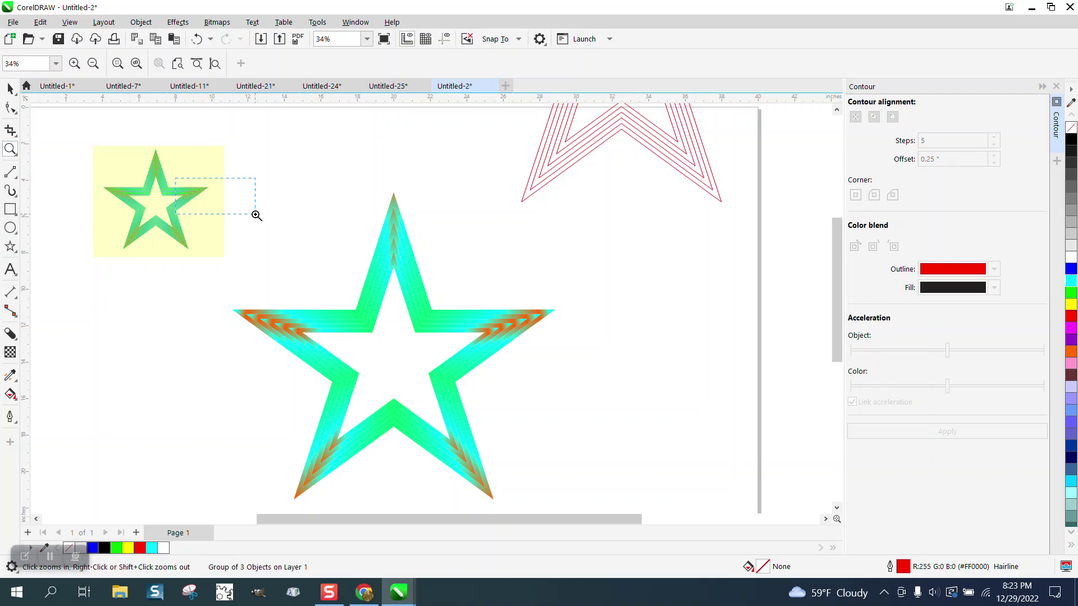
{"action": "left_click_drag", "start_coordinate": [257, 215], "coordinate": [258, 217]}
{"action": "scroll", "coordinate": [341, 246], "scroll_direction": "down", "scroll_amount": 4}
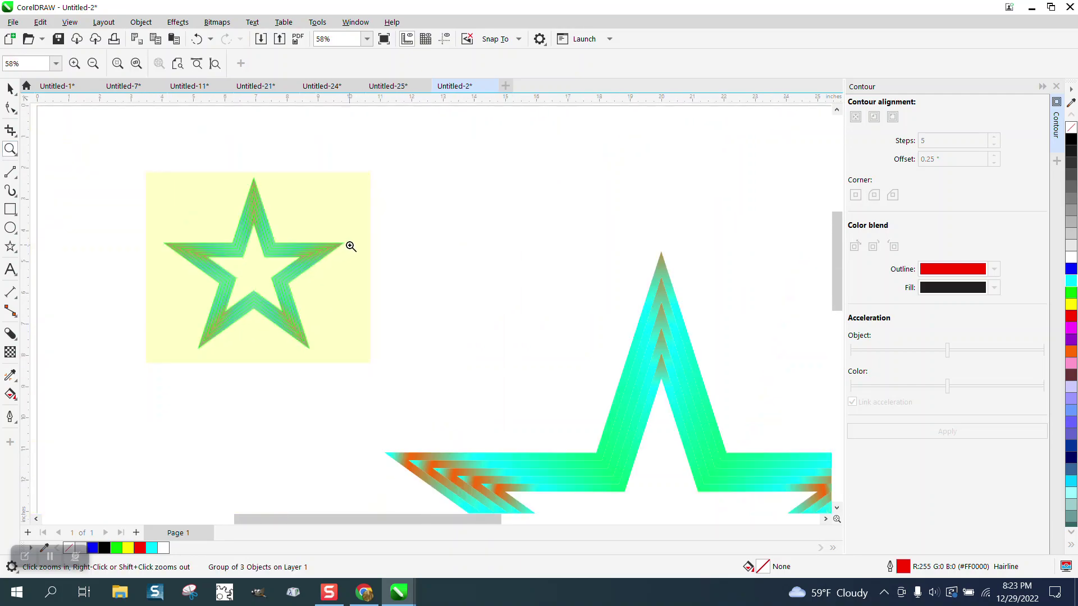
{"action": "left_click", "coordinate": [10, 89]}
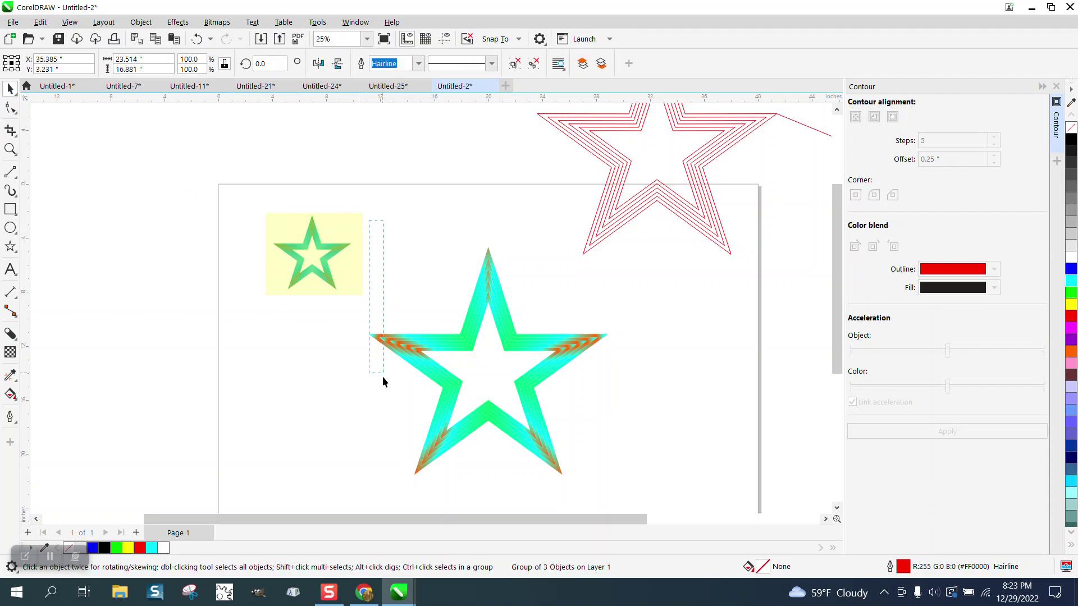
{"action": "left_click_drag", "start_coordinate": [389, 389], "coordinate": [639, 497]}
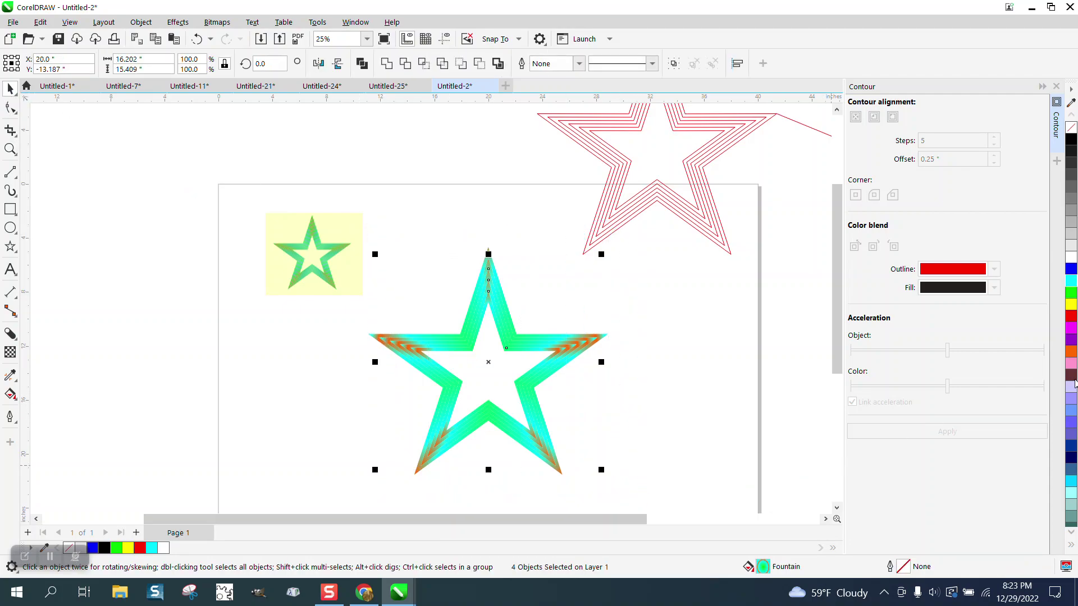
{"action": "right_click", "coordinate": [1071, 295]}
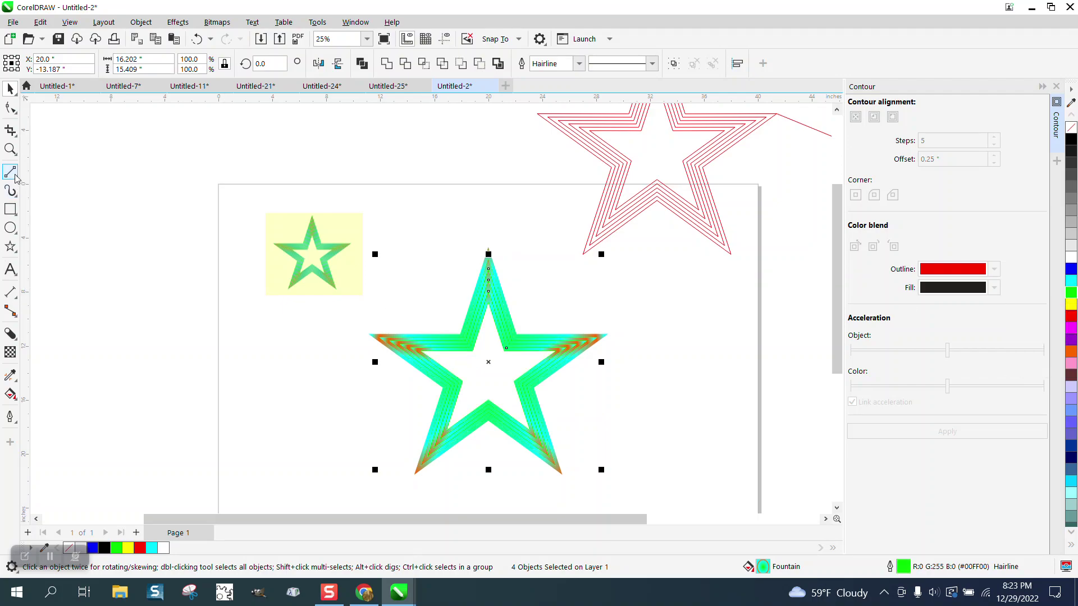
- Examine the green outlines between the star's bands up close and compare them with the lines in the reference image
{"action": "left_click", "coordinate": [10, 149]}
{"action": "left_click_drag", "start_coordinate": [482, 306], "coordinate": [542, 350]}
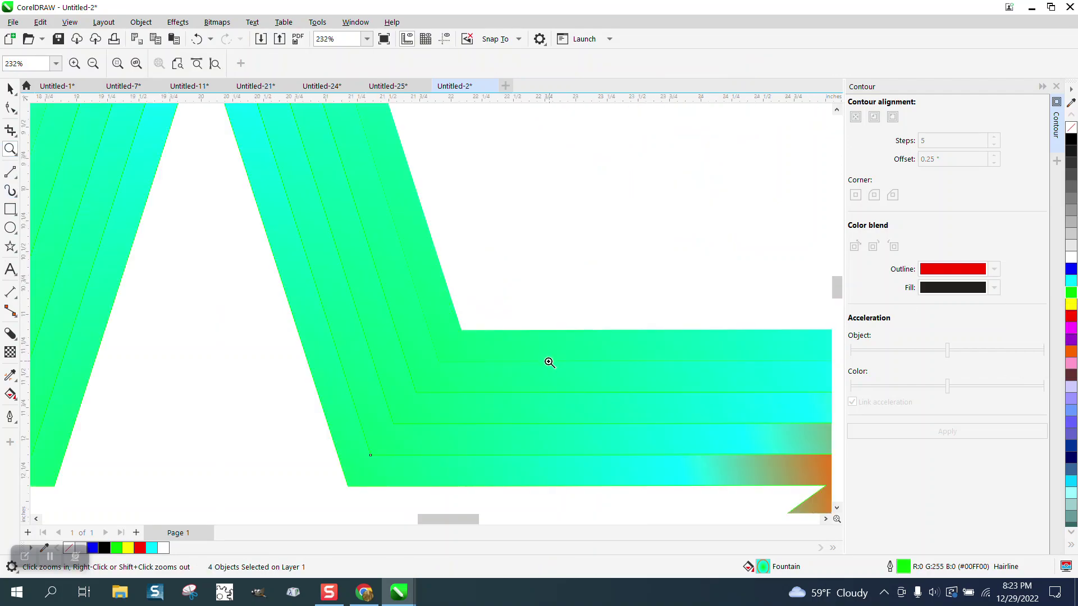
{"action": "scroll", "coordinate": [532, 396], "scroll_direction": "down", "scroll_amount": 2}
{"action": "scroll", "coordinate": [761, 400], "scroll_direction": "down", "scroll_amount": 1}
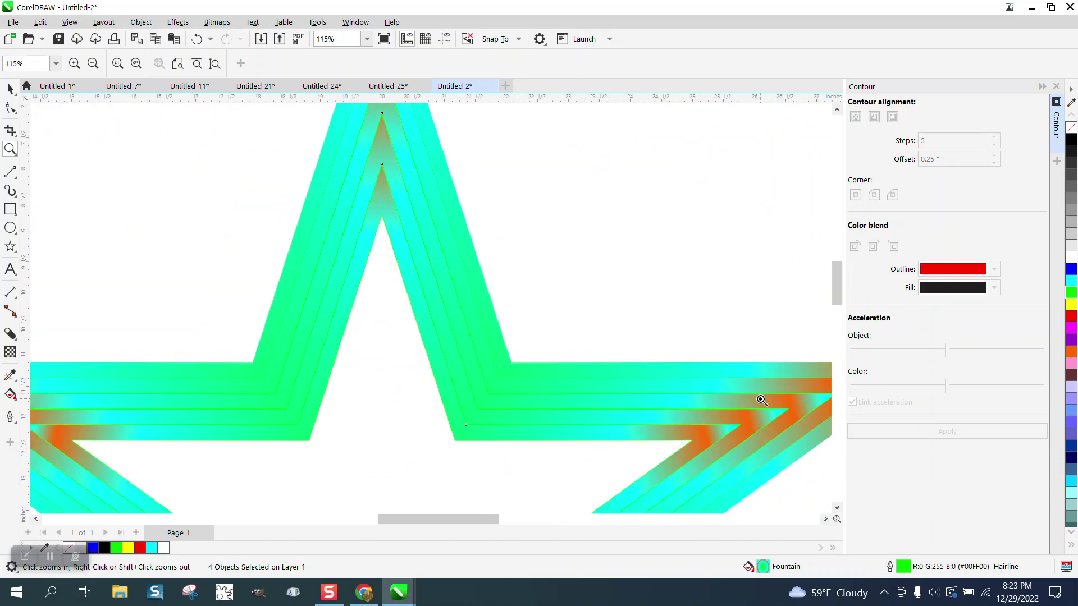
{"action": "scroll", "coordinate": [407, 343], "scroll_direction": "down", "scroll_amount": 3}
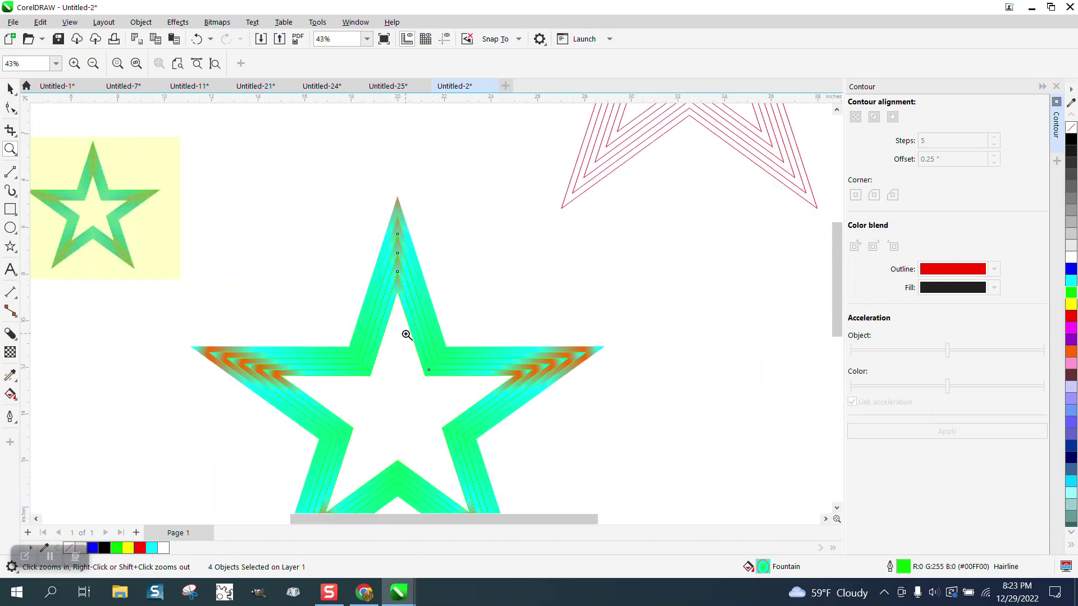
{"action": "scroll", "coordinate": [372, 328], "scroll_direction": "down", "scroll_amount": 2}
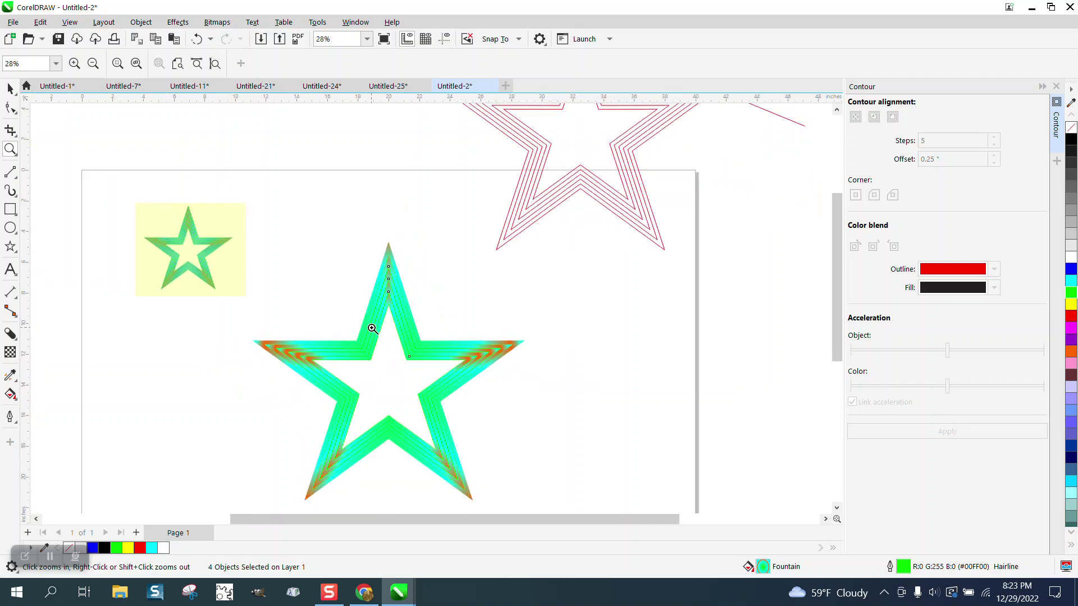
{"action": "left_click_drag", "start_coordinate": [251, 283], "coordinate": [254, 285]}
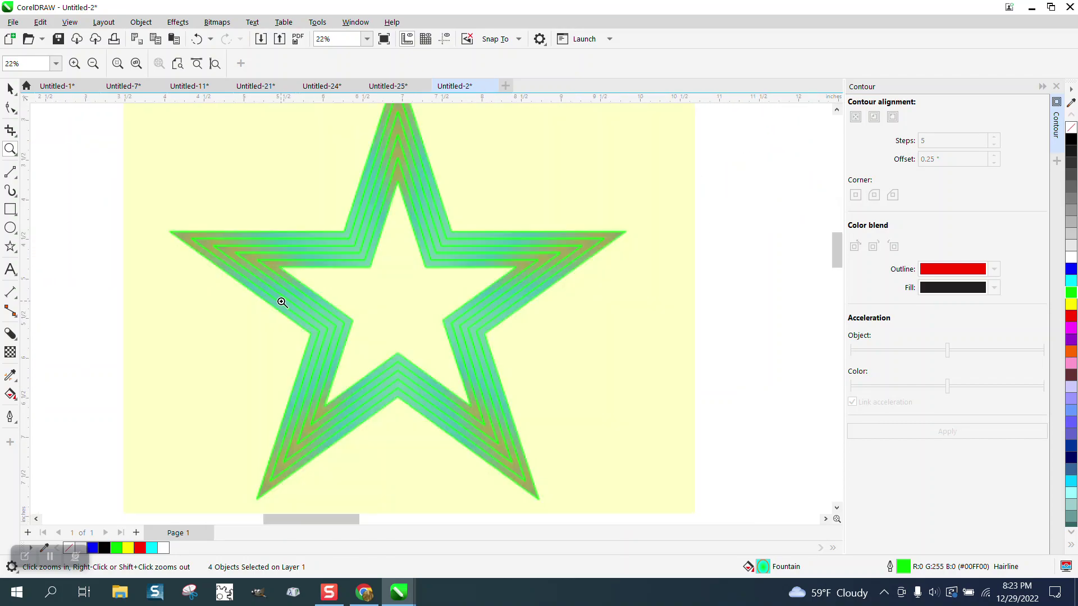
{"action": "scroll", "coordinate": [298, 305], "scroll_direction": "down", "scroll_amount": 2}
{"action": "scroll", "coordinate": [362, 310], "scroll_direction": "down", "scroll_amount": 3}
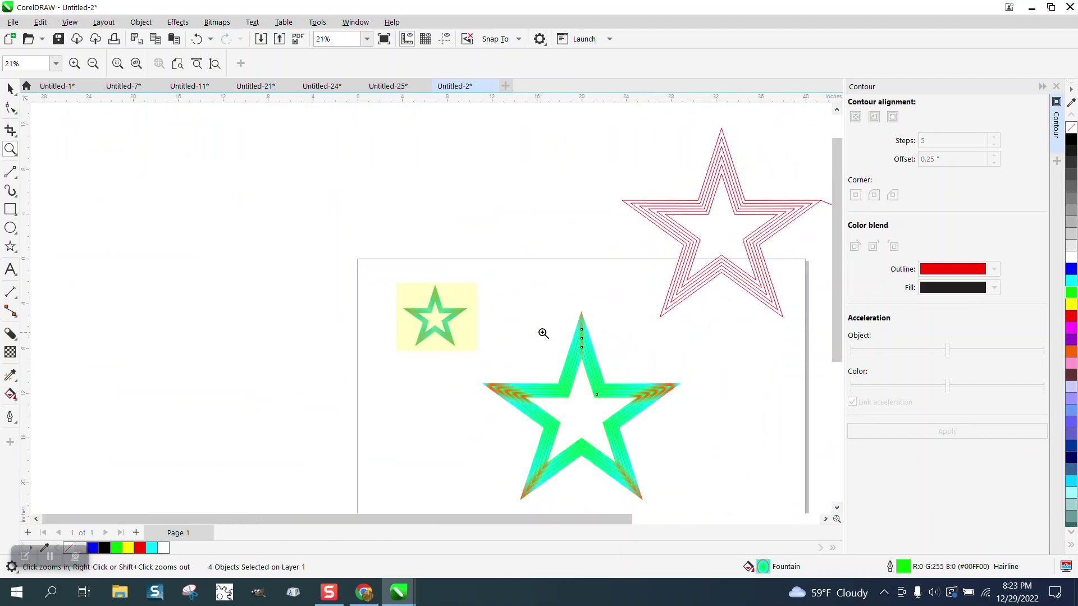
- Try to extend the elliptical gradient outward on the four selected inner bands and add a cyan colour stop near its outer end
{"action": "left_click", "coordinate": [10, 394]}
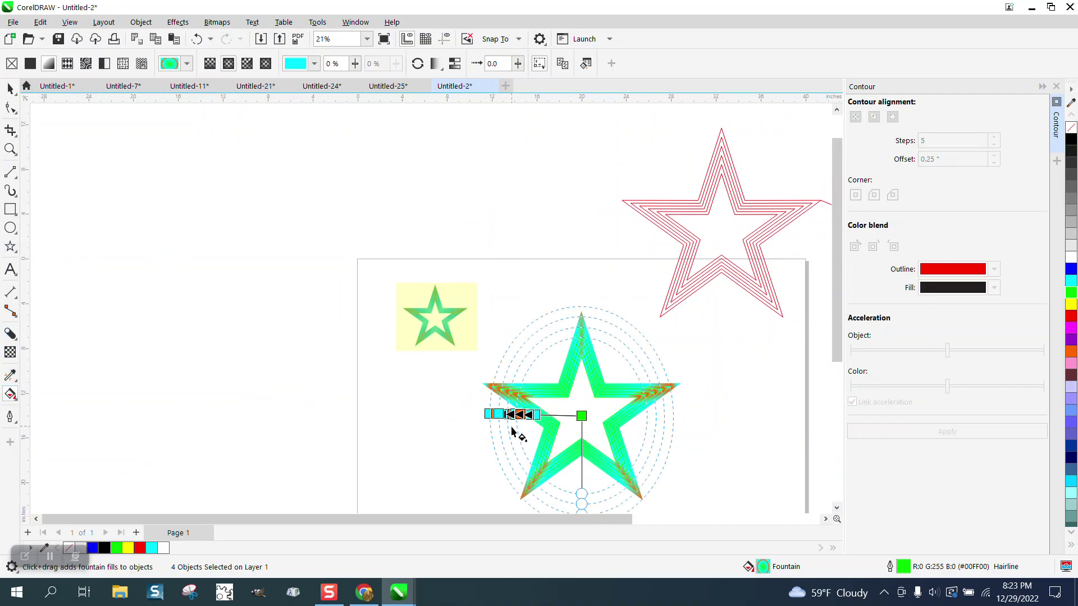
{"action": "left_click_drag", "start_coordinate": [487, 415], "coordinate": [461, 414]}
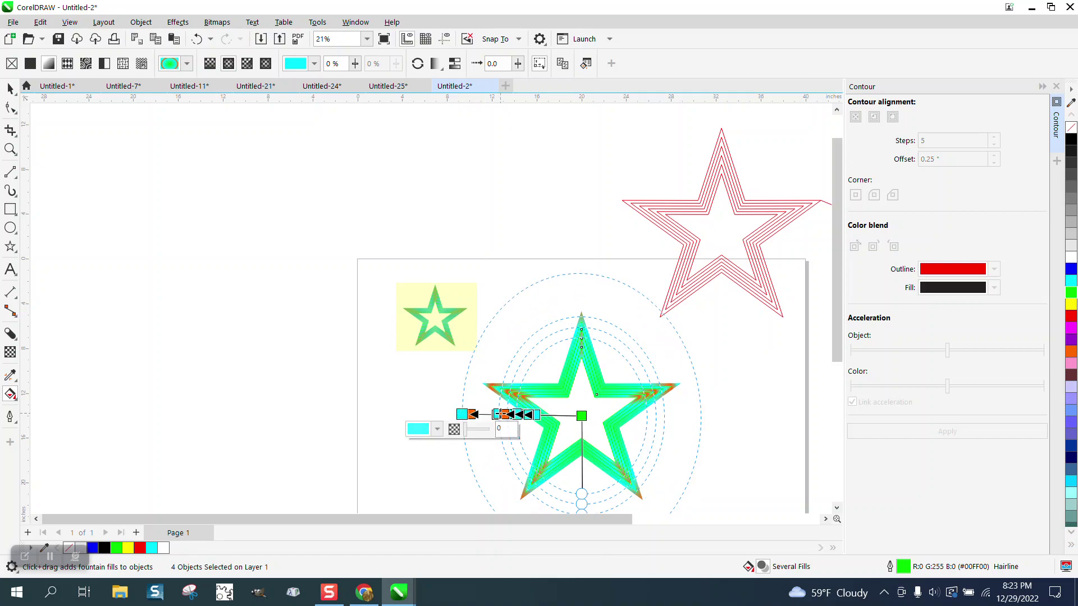
{"action": "double_click", "coordinate": [480, 415]}
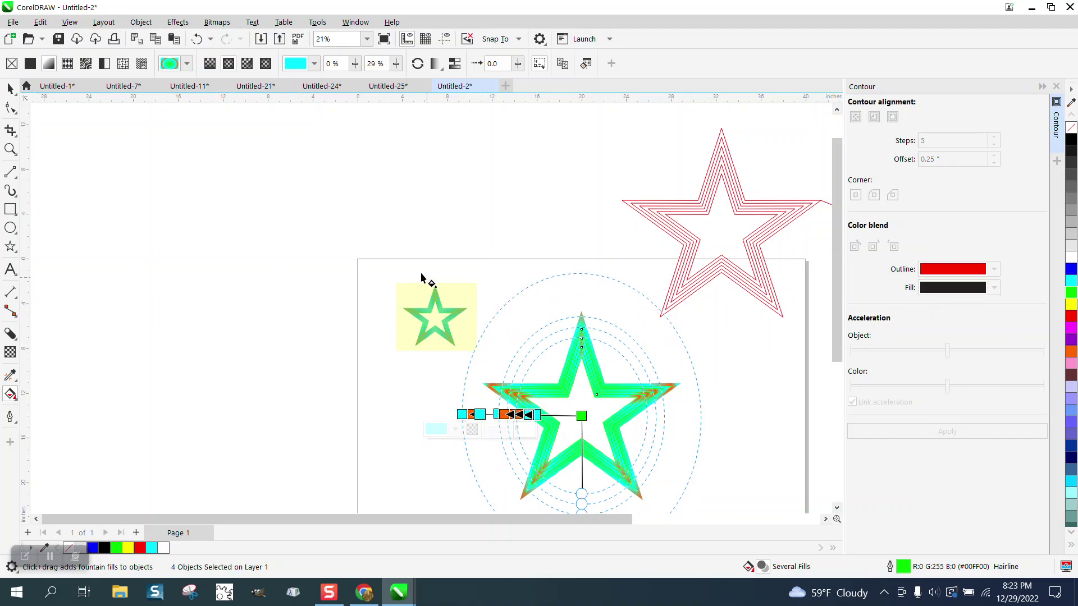
- Undo the gradient edits, green outlines, copied fills and contour-group move, back to the plain blue inner bands
{"action": "left_click", "coordinate": [197, 41]}
{"action": "left_click", "coordinate": [195, 41]}
{"action": "left_click", "coordinate": [195, 40]}
{"action": "left_click", "coordinate": [195, 41]}
{"action": "left_click", "coordinate": [195, 41]}
{"action": "left_click", "coordinate": [195, 40]}
{"action": "left_click", "coordinate": [194, 41]}
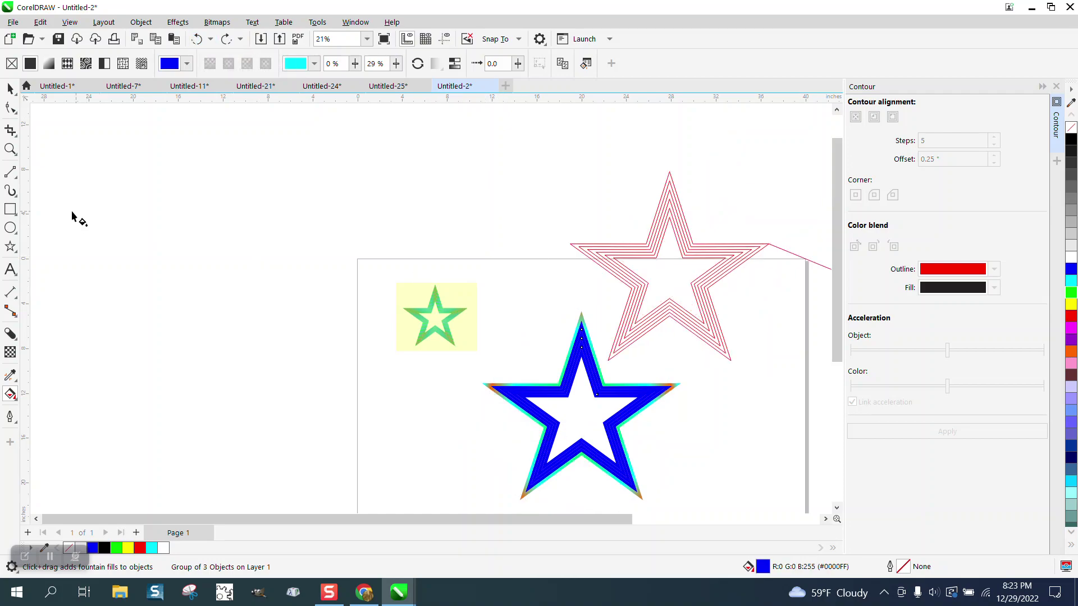
- Select the star's outermost band and add a green colour stop close to the centre of its elliptical gradient
{"action": "left_click", "coordinate": [10, 89]}
{"action": "left_click", "coordinate": [568, 304]}
{"action": "left_click", "coordinate": [581, 320]}
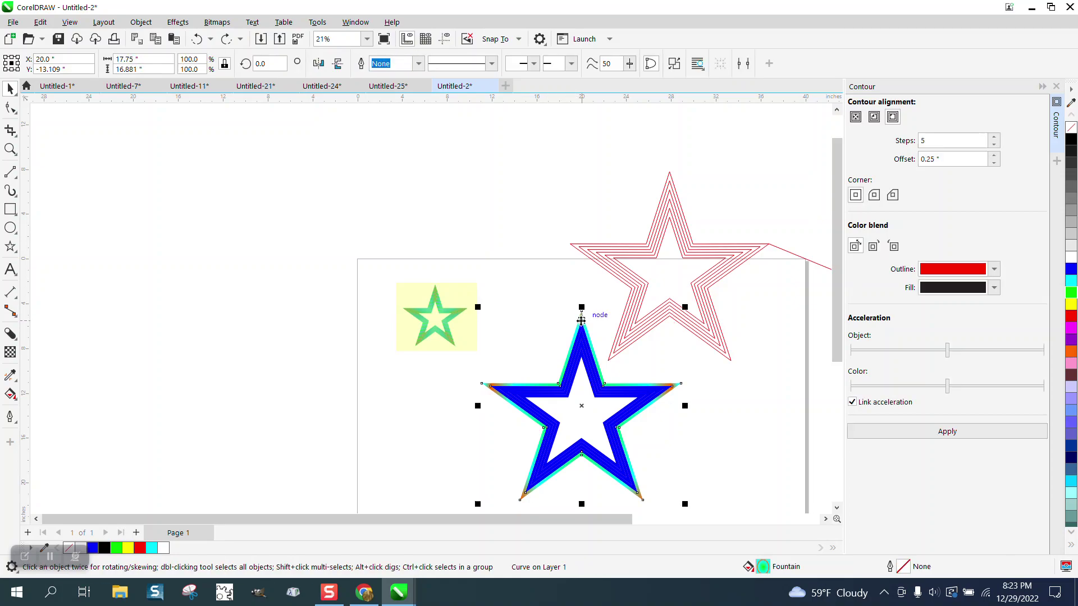
{"action": "left_click", "coordinate": [10, 395]}
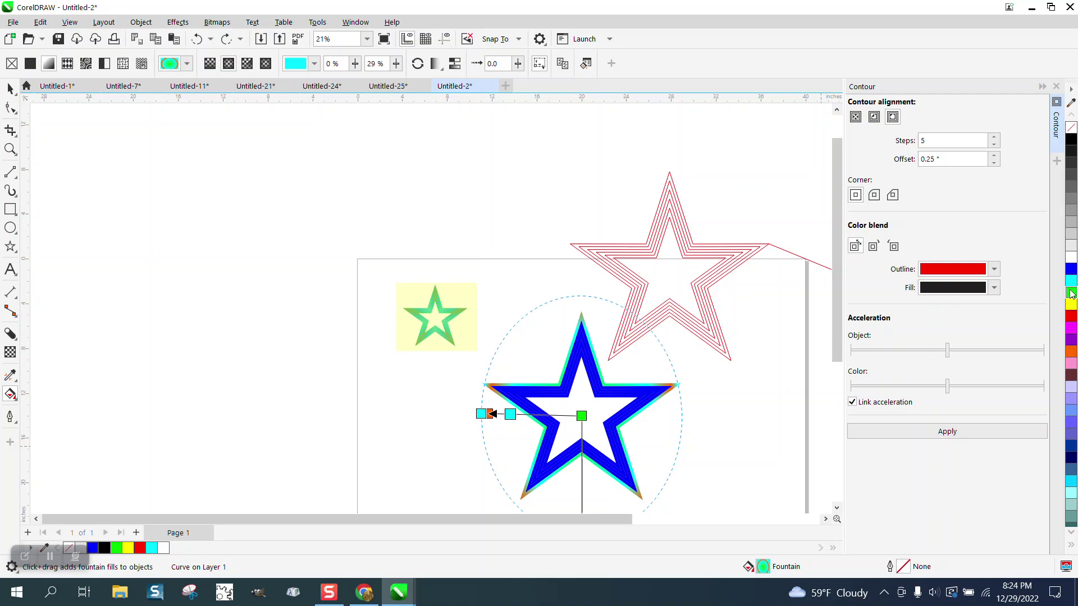
{"action": "double_click", "coordinate": [562, 415]}
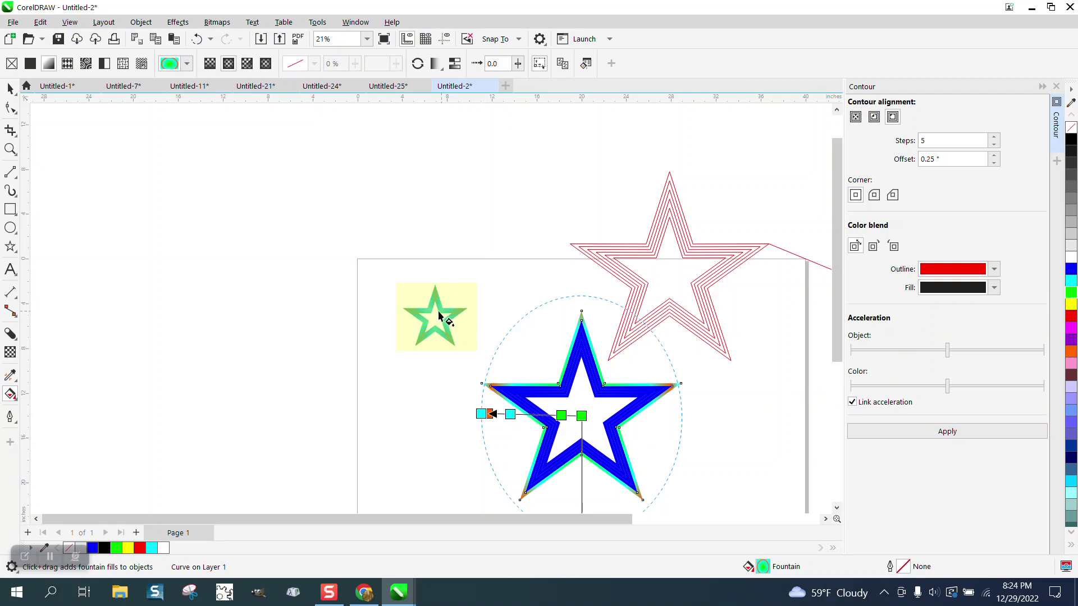
- Following the reference image, enlarge the outermost band's elliptical gradient beyond the star and respace its colour stops, with orange at 40%
{"action": "left_click", "coordinate": [10, 149]}
{"action": "left_click_drag", "start_coordinate": [507, 346], "coordinate": [484, 334]}
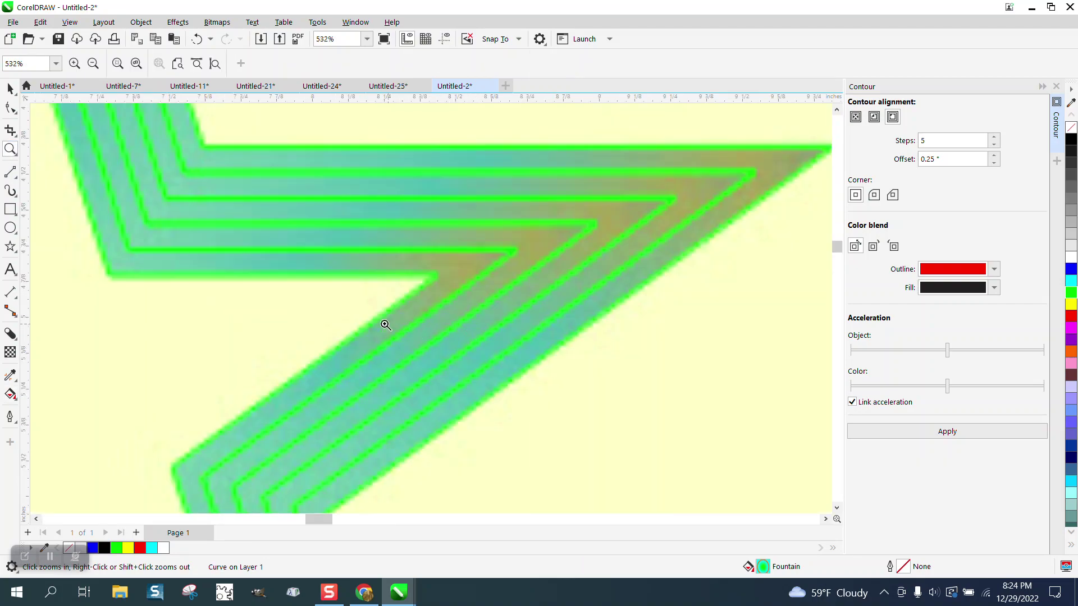
{"action": "scroll", "coordinate": [337, 312], "scroll_direction": "down", "scroll_amount": 5}
{"action": "scroll", "coordinate": [392, 319], "scroll_direction": "down", "scroll_amount": 4}
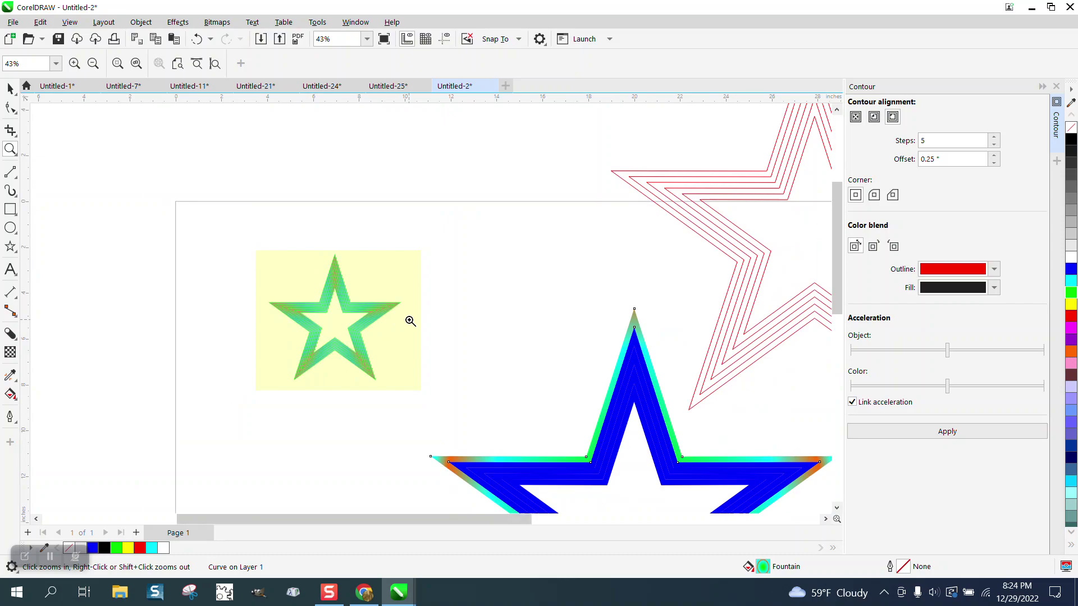
{"action": "scroll", "coordinate": [298, 300], "scroll_direction": "down", "scroll_amount": 1}
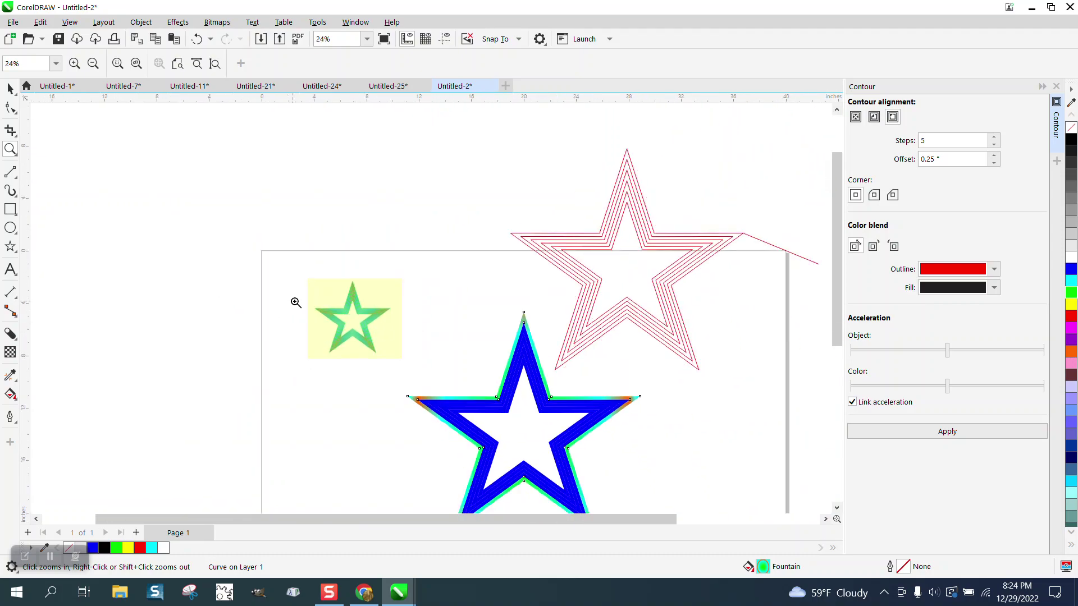
{"action": "left_click", "coordinate": [10, 395]}
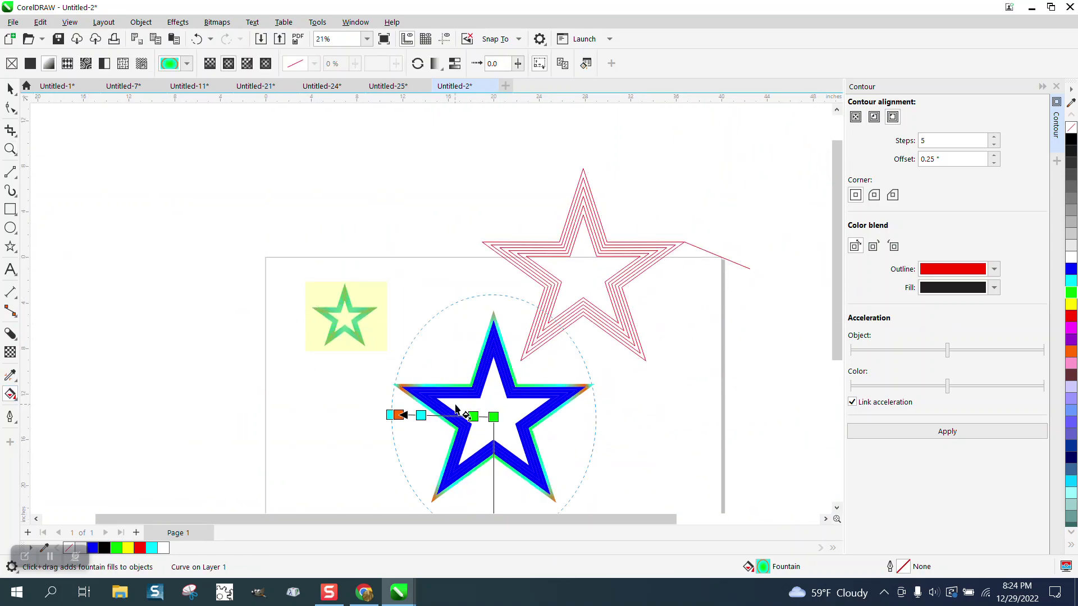
{"action": "mouse_move", "coordinate": [400, 415]}
{"action": "left_mouse_down"}
{"action": "mouse_move", "coordinate": [435, 415]}
{"action": "mouse_move", "coordinate": [341, 416]}
{"action": "mouse_move", "coordinate": [402, 416]}
{"action": "left_mouse_up"}
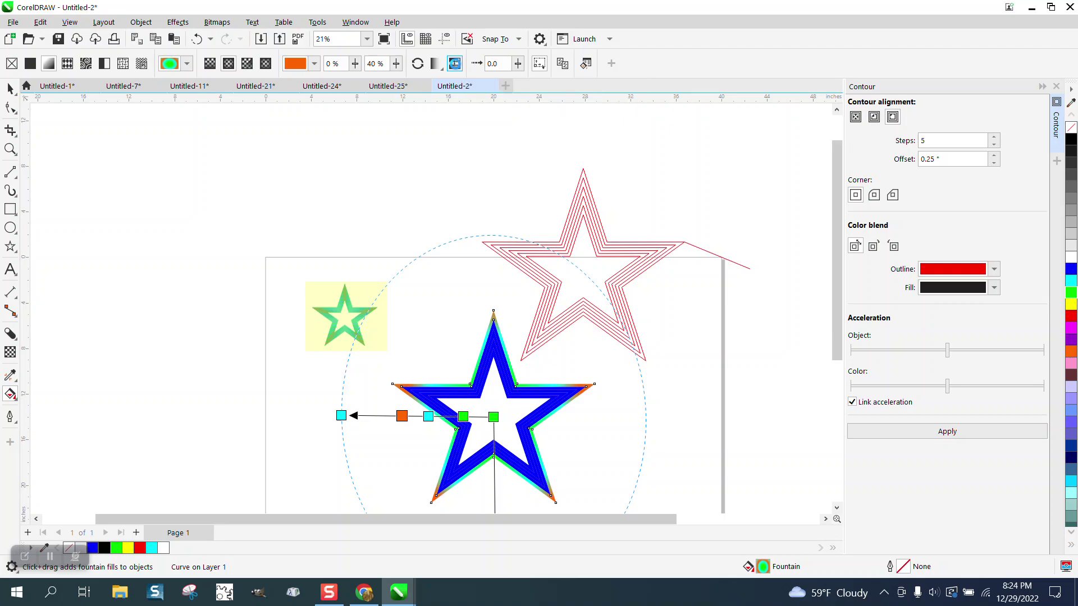
- Copy the outermost band's adjusted gradient fill onto the four blue inner bands with the Attributes Eyedropper
{"action": "left_click", "coordinate": [10, 148]}
{"action": "left_click_drag", "start_coordinate": [413, 297], "coordinate": [601, 440]}
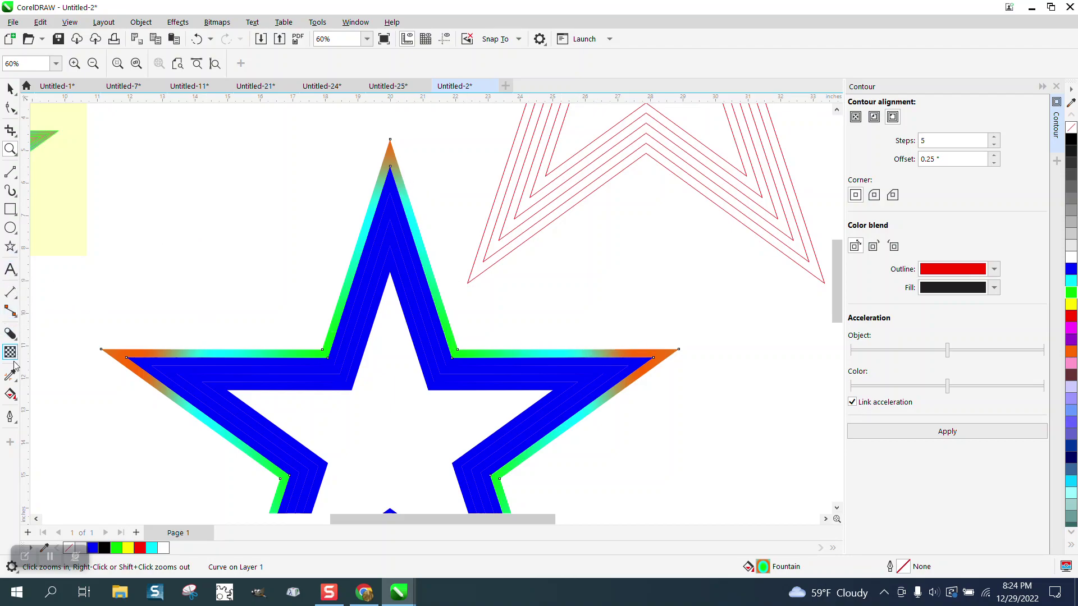
{"action": "left_click", "coordinate": [11, 395]}
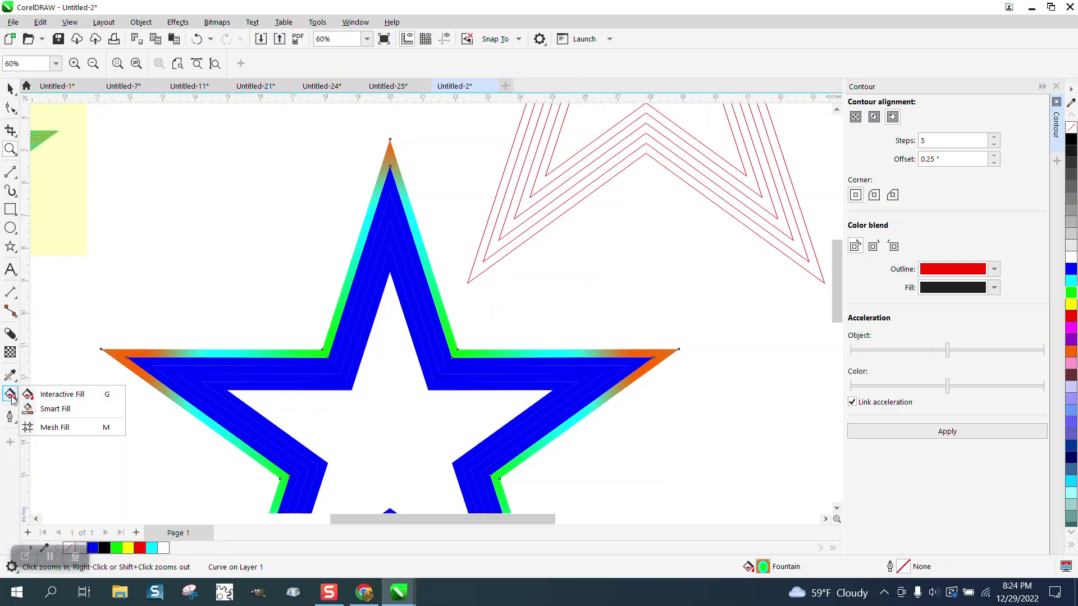
{"action": "mouse_move", "coordinate": [10, 375]}
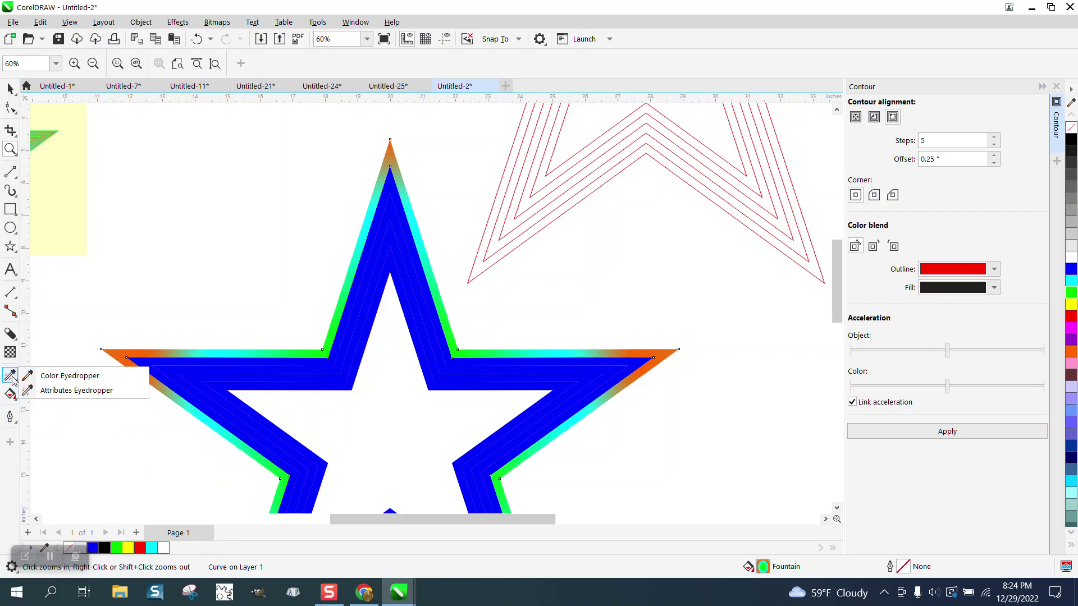
{"action": "left_click", "coordinate": [44, 392]}
{"action": "left_click", "coordinate": [415, 234]}
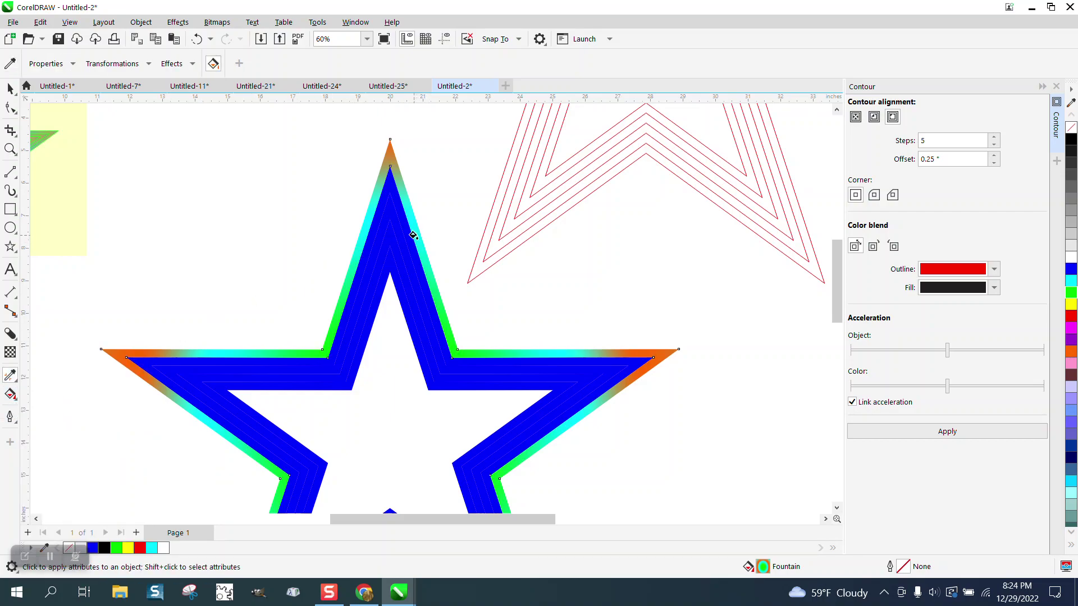
{"action": "left_click", "coordinate": [404, 237]}
{"action": "left_click", "coordinate": [399, 243]}
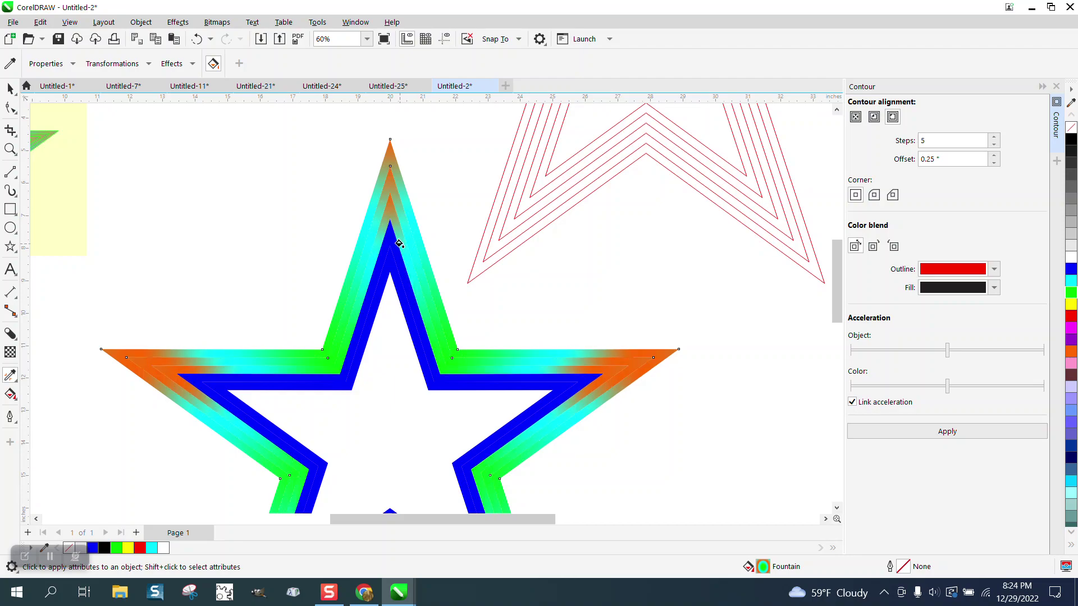
{"action": "left_click", "coordinate": [395, 256]}
{"action": "left_click", "coordinate": [389, 266]}
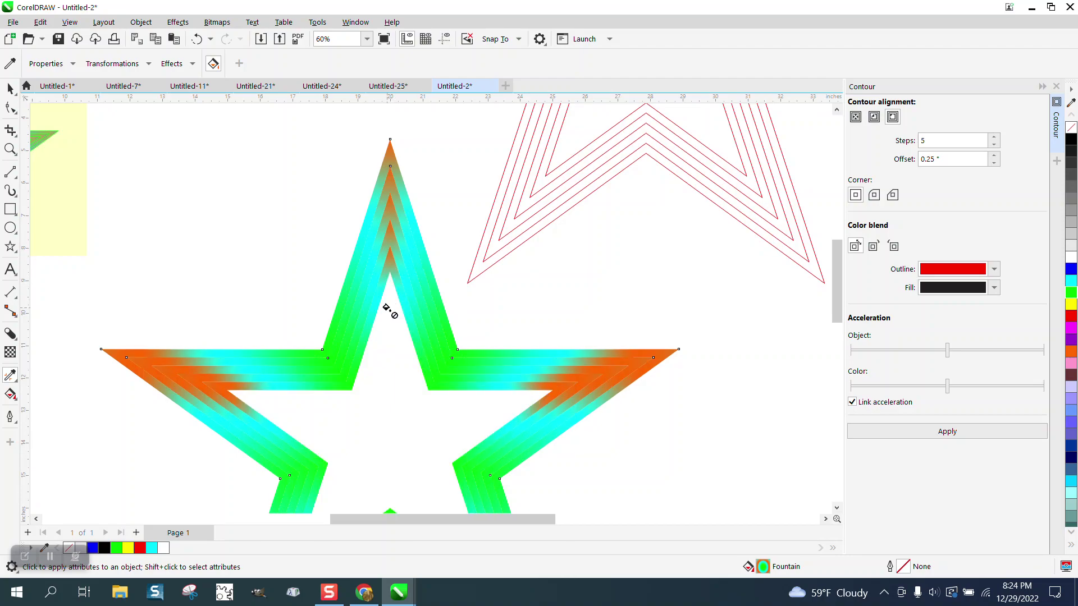
- Compare the colours of the refilled star with the reference image
{"action": "scroll", "coordinate": [323, 328], "scroll_direction": "down", "scroll_amount": 4}
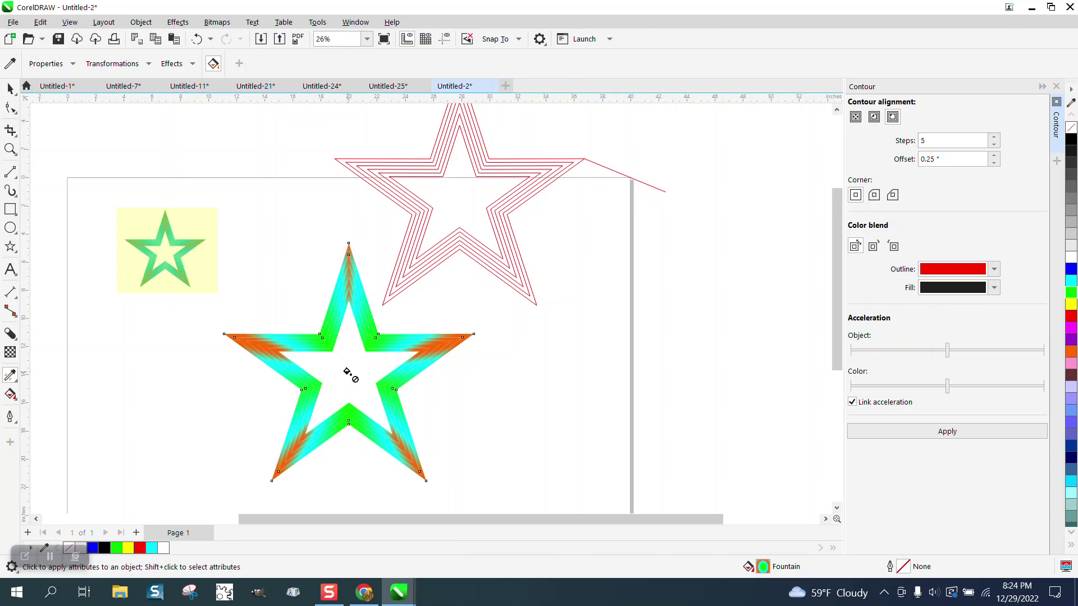
{"action": "scroll", "coordinate": [358, 374], "scroll_direction": "down", "scroll_amount": 1}
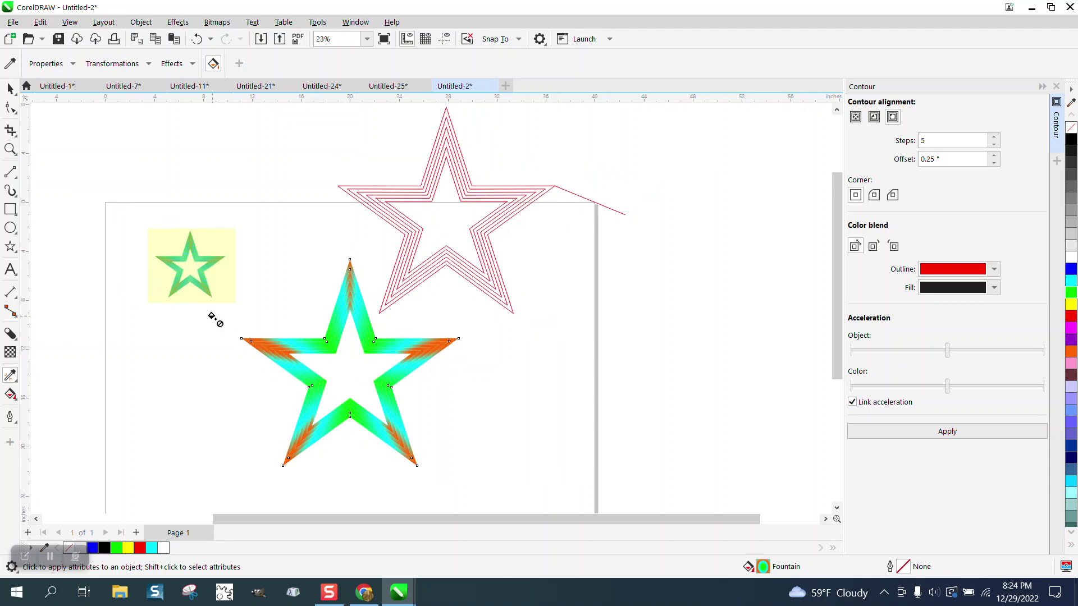
{"action": "left_click", "coordinate": [10, 148]}
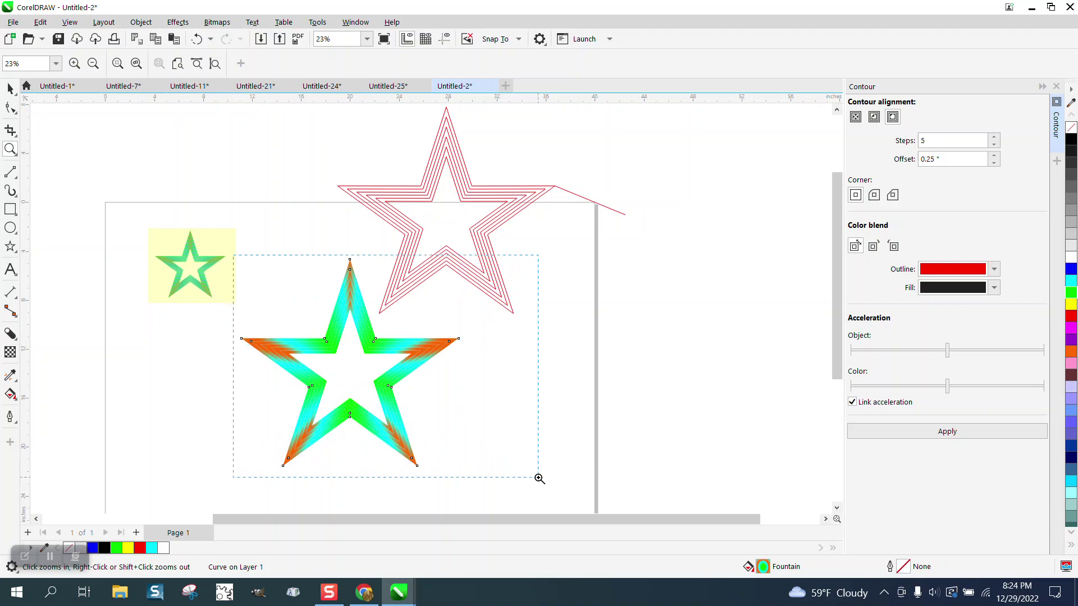
{"action": "left_click_drag", "start_coordinate": [540, 478], "coordinate": [539, 475]}
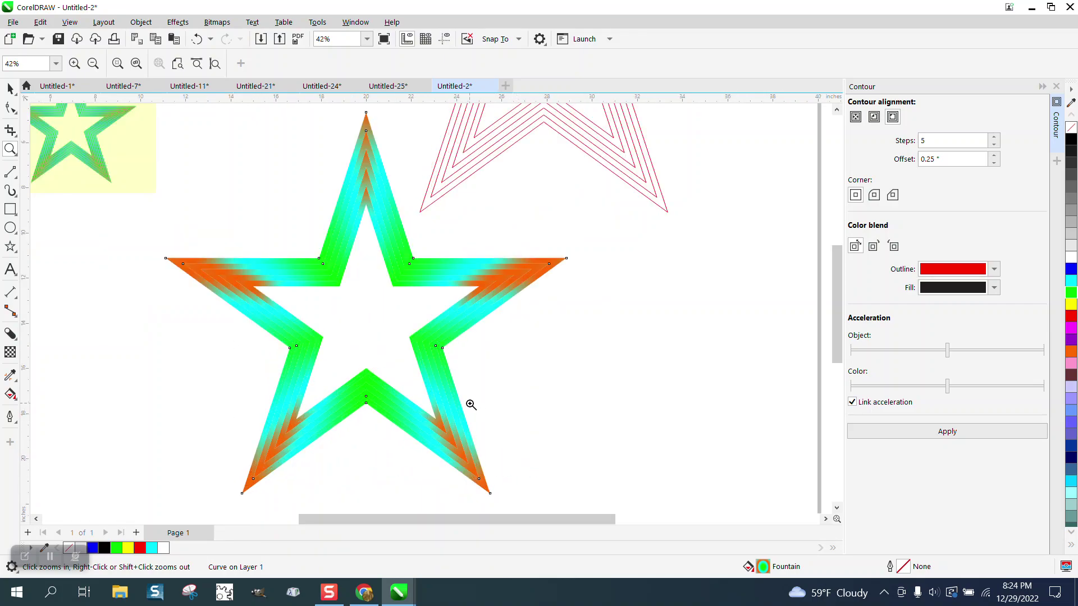
{"action": "scroll", "coordinate": [460, 398], "scroll_direction": "down", "scroll_amount": 1}
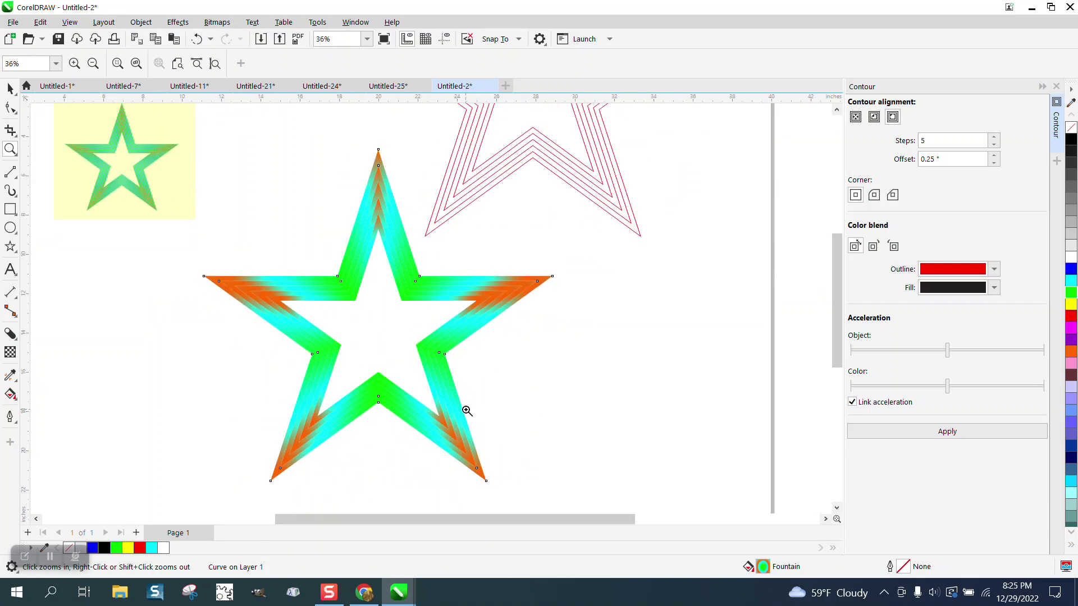